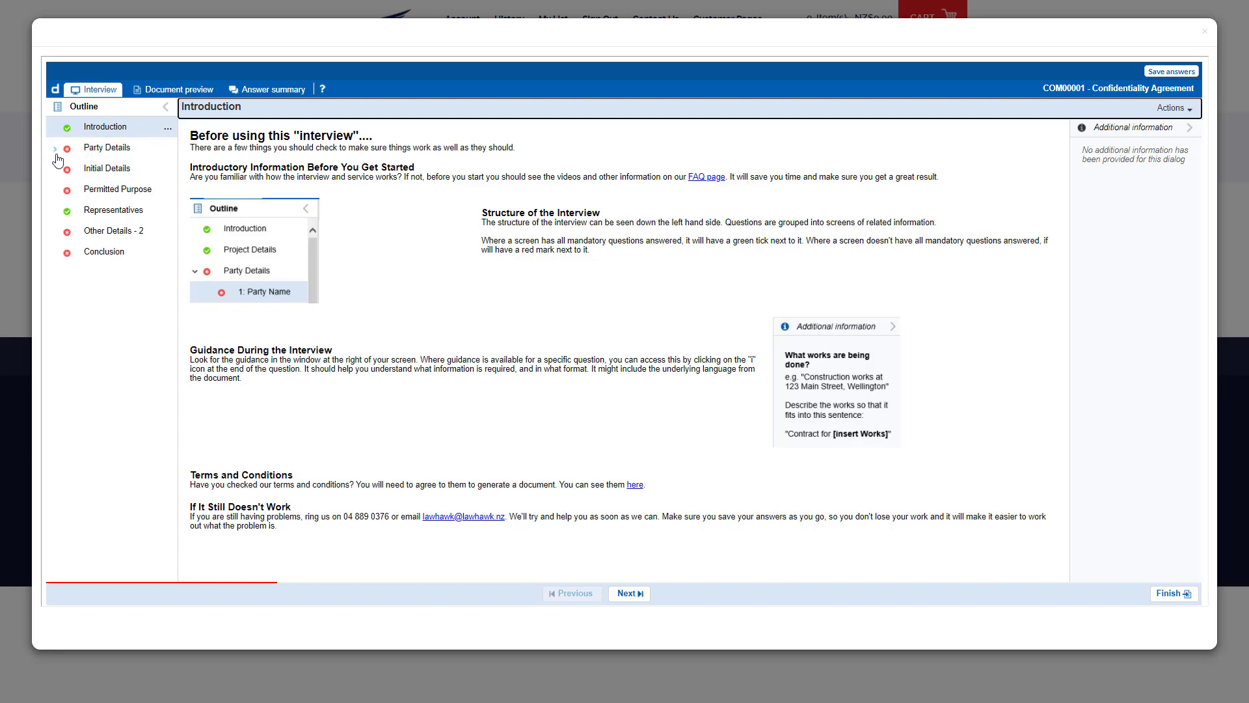
- Expand the Party Details section in the outline and read through the interview help
left_click(56, 150)
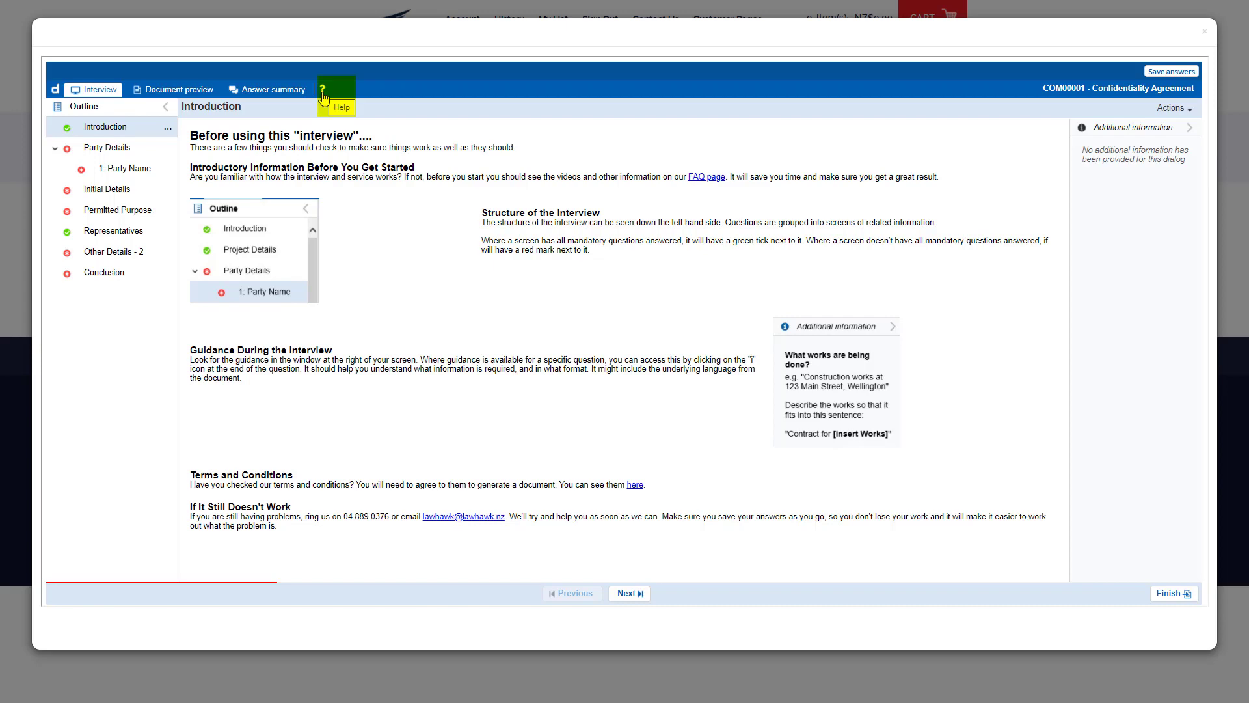
left_click(323, 93)
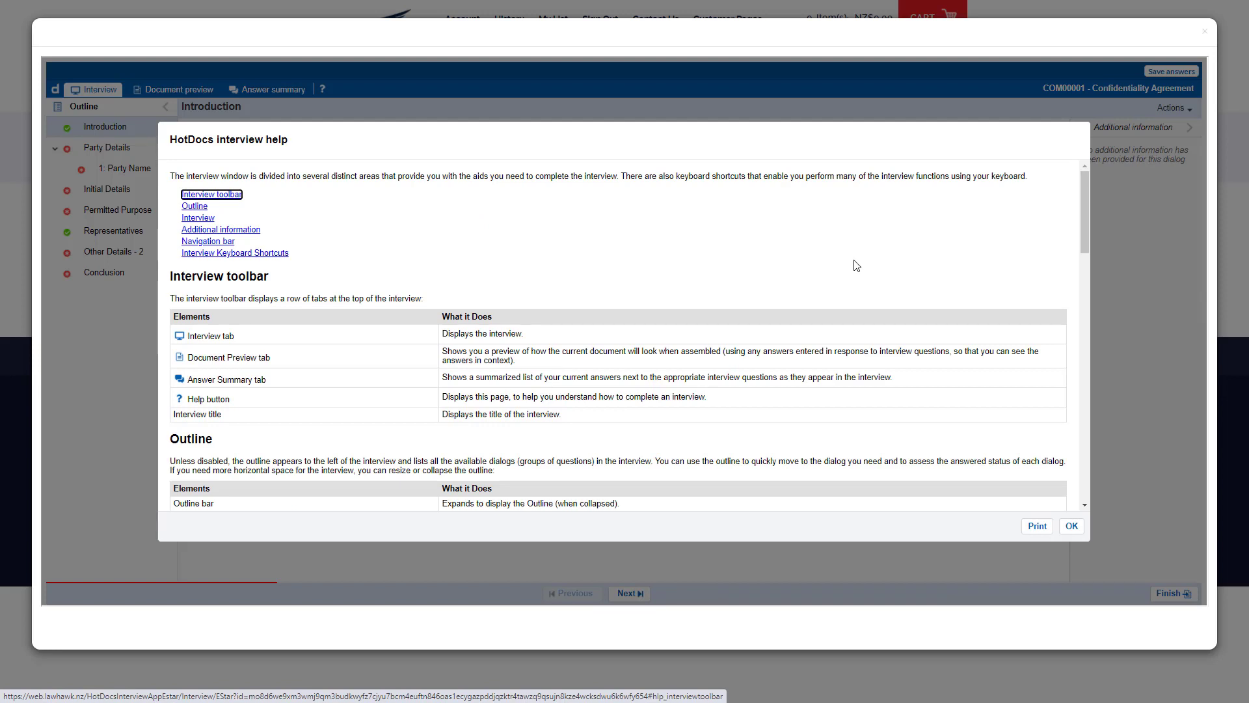
left_click_drag(1088, 207, 1123, 345)
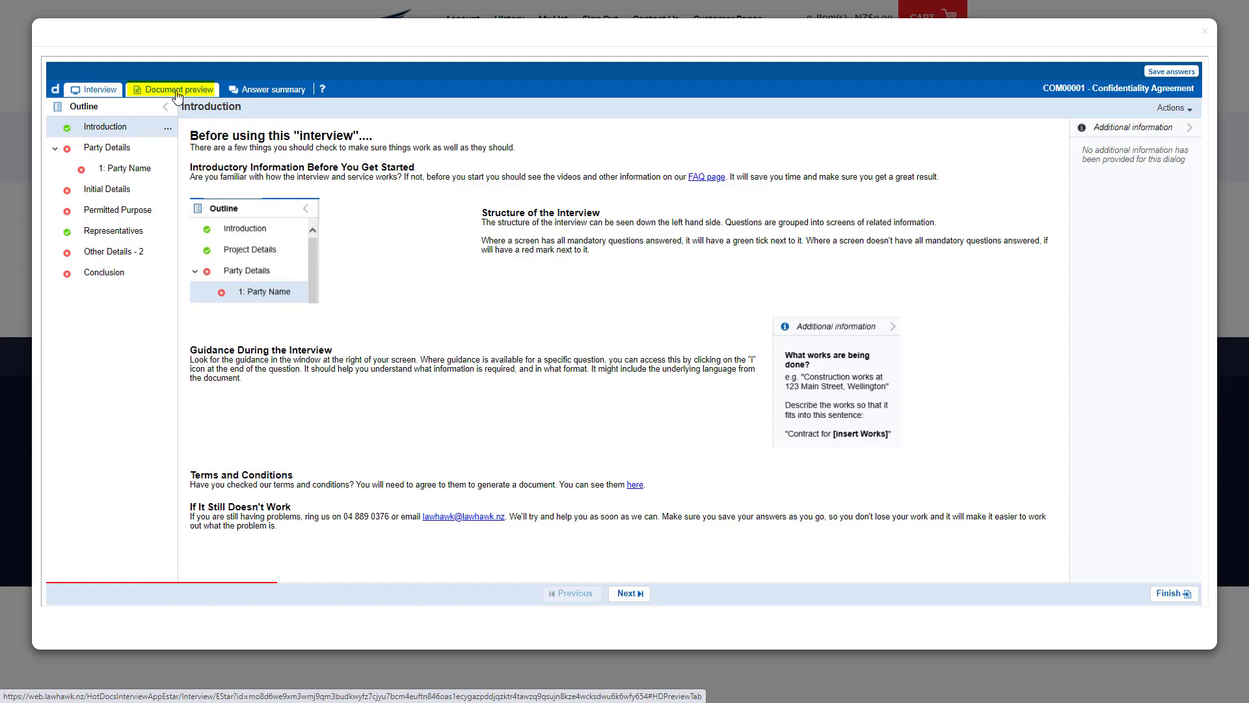
- Look over the document preview and the answer summary, and return to the interview
left_click(177, 94)
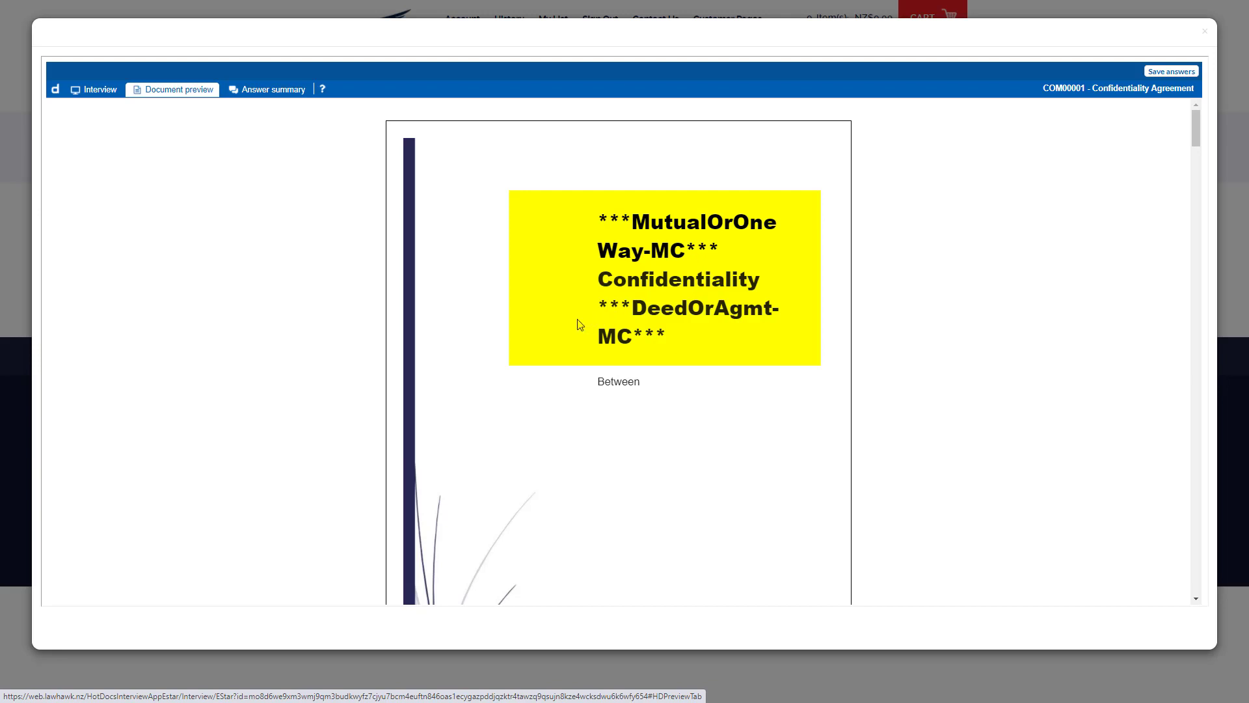
left_click(269, 90)
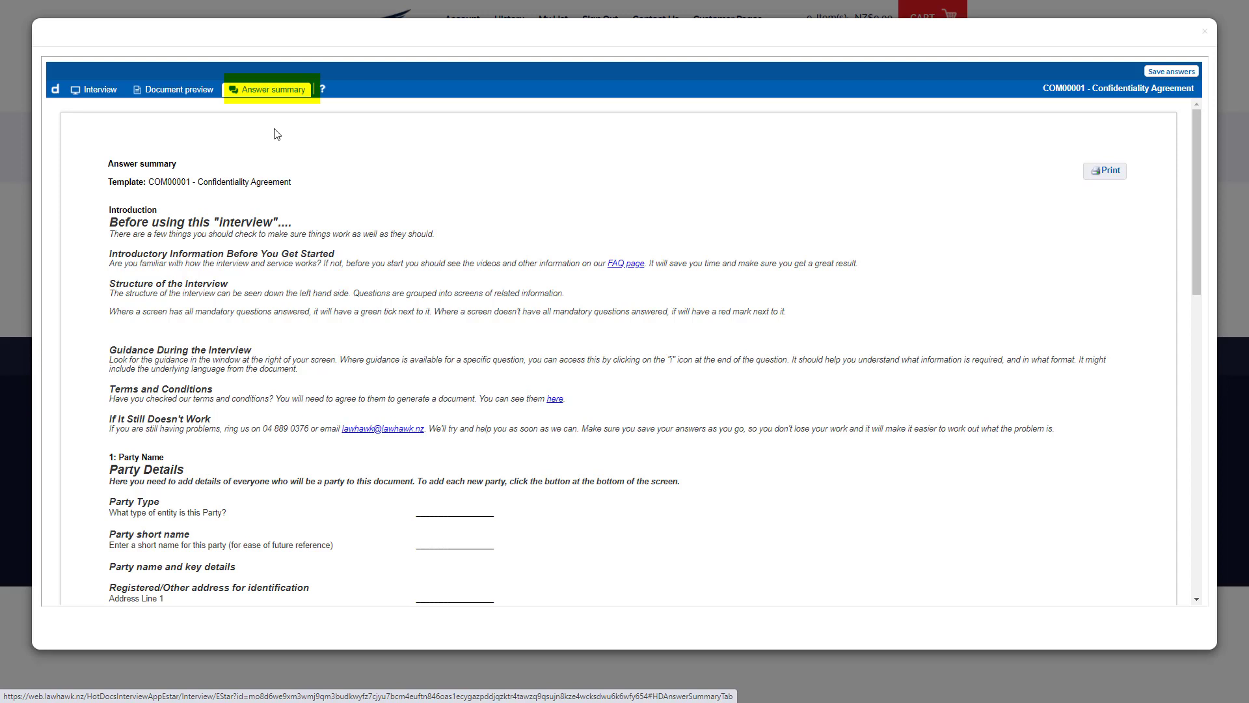
left_click(174, 91)
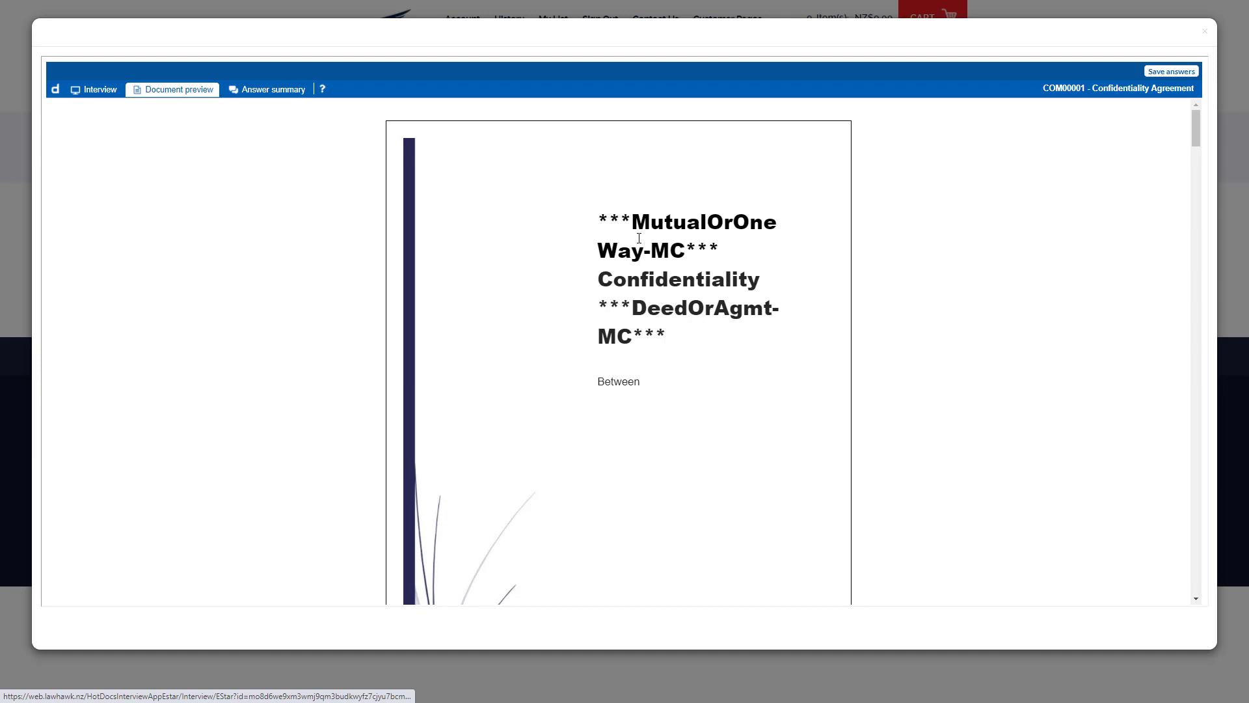
left_click(64, 91)
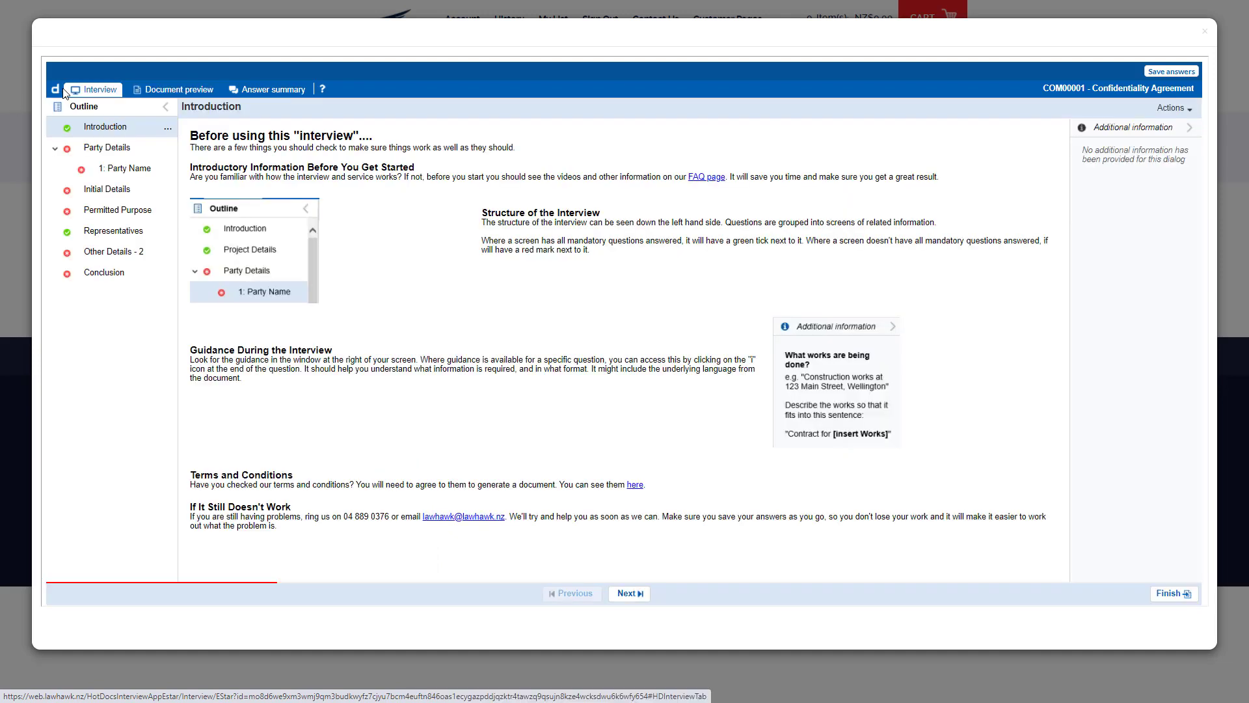
- Try the NZ Company, Individual and Trust types for the first party and look at the trustee details screen
left_click(126, 168)
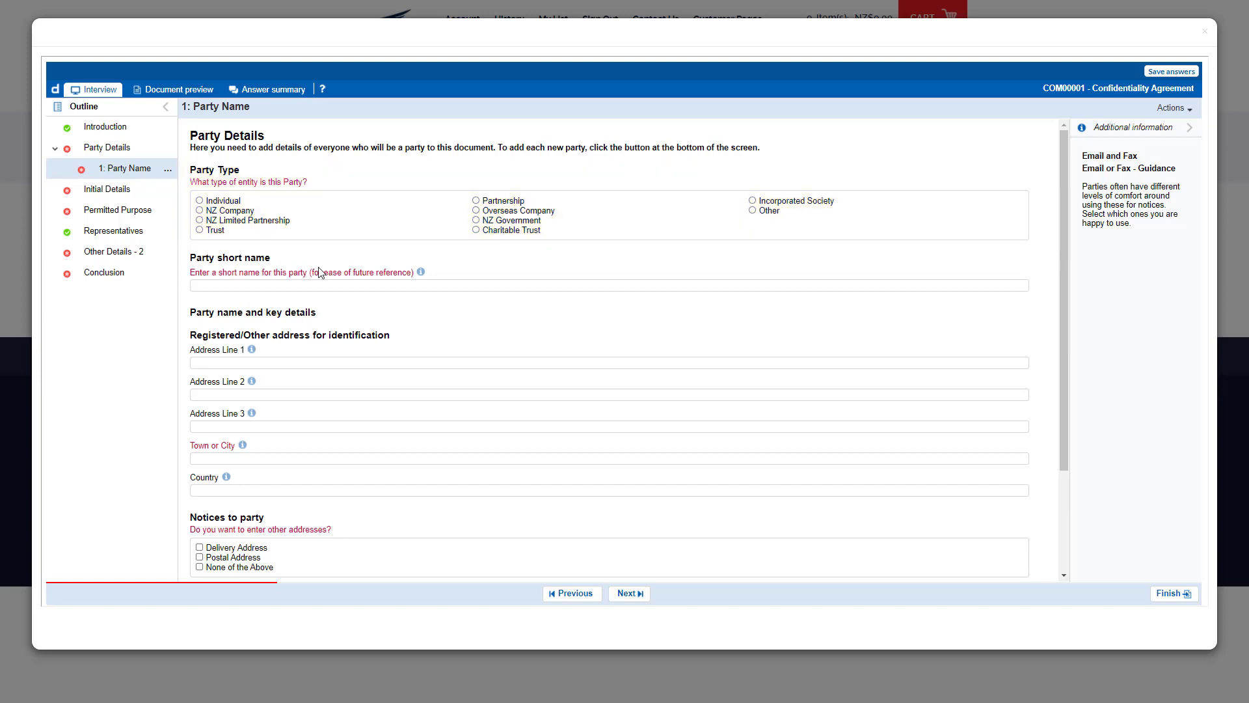
left_click(238, 212)
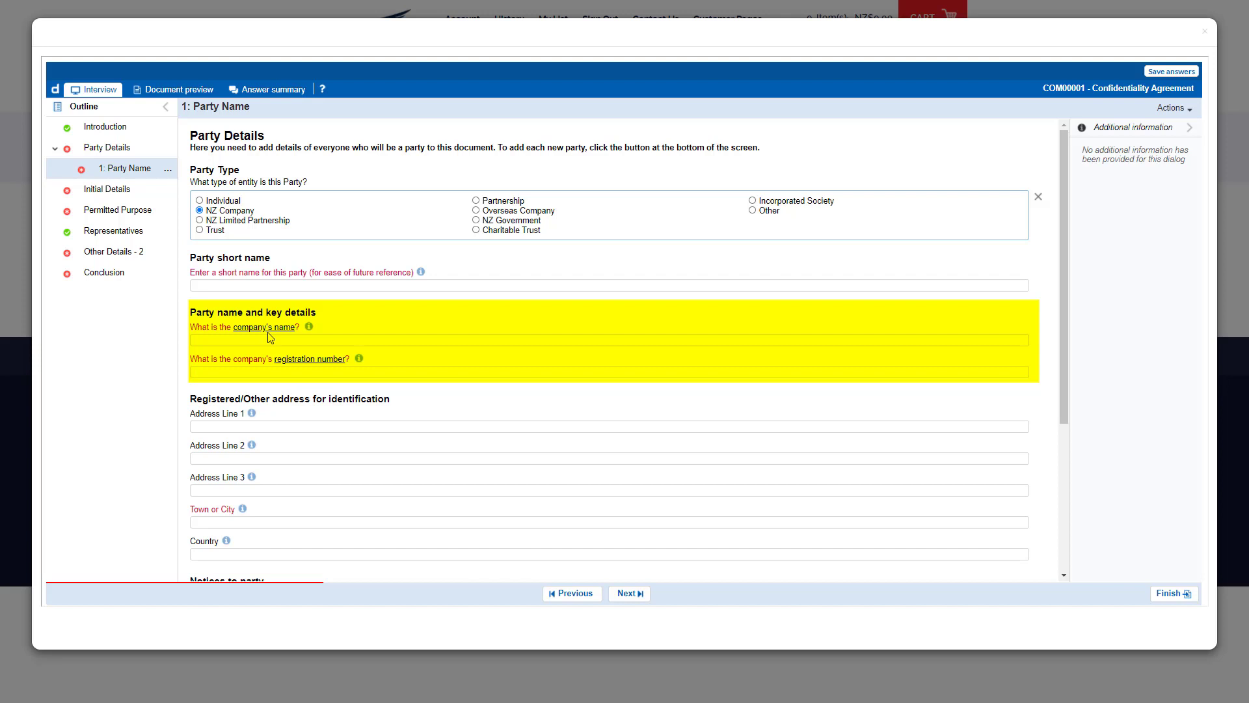
left_click(226, 201)
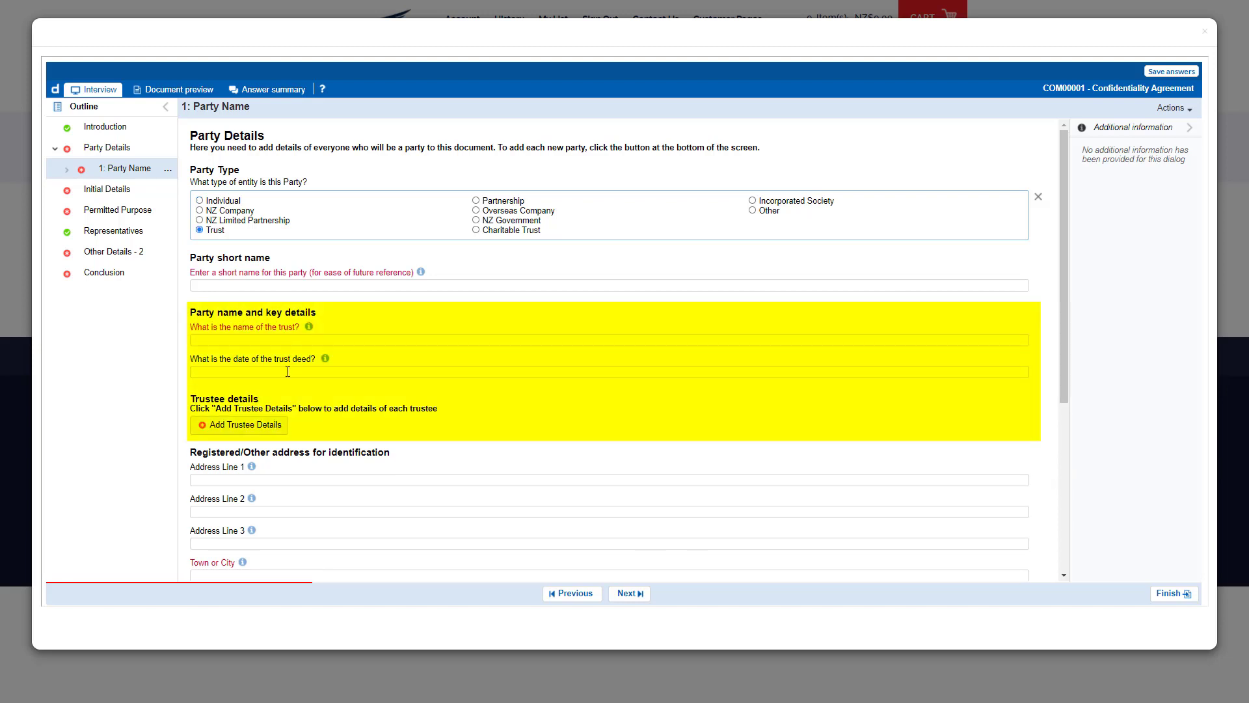
left_click(254, 427)
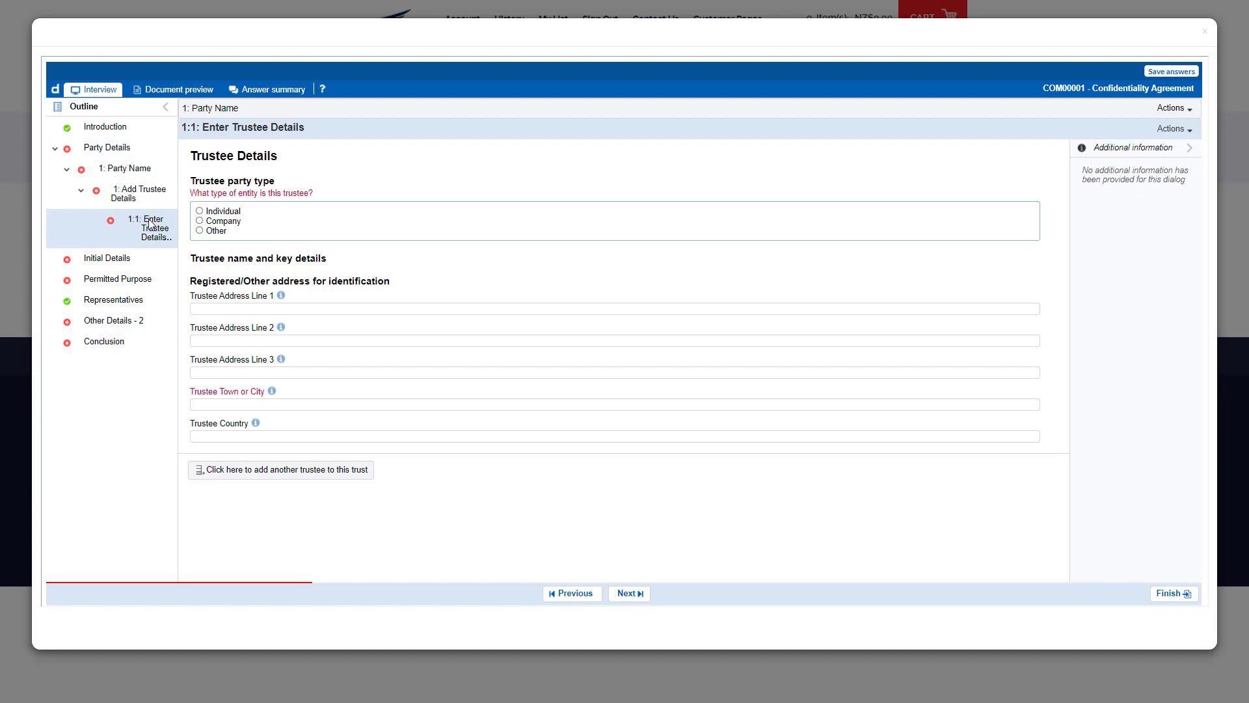
left_click(134, 196)
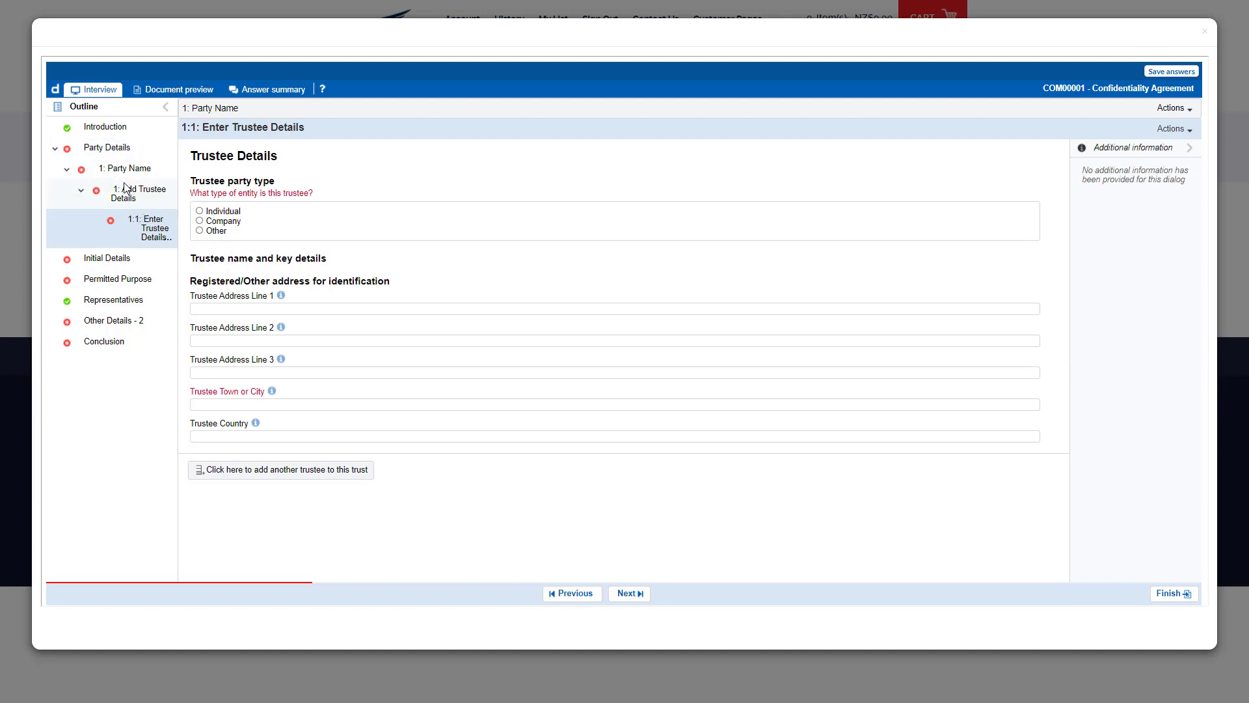
left_click(119, 171)
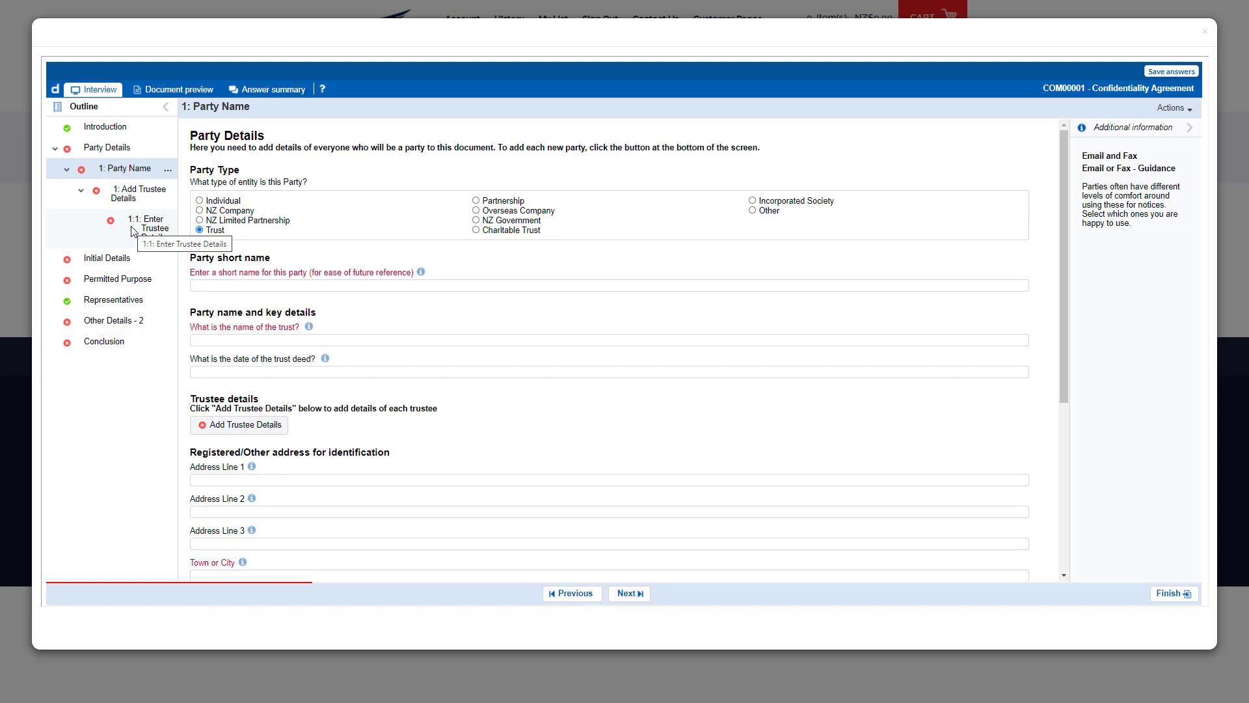
- Fill in the first party as NZ Company ABC Limited, short name ABC, with its registration number, address, no other notice options and The Directors as notice contact
left_click(225, 213)
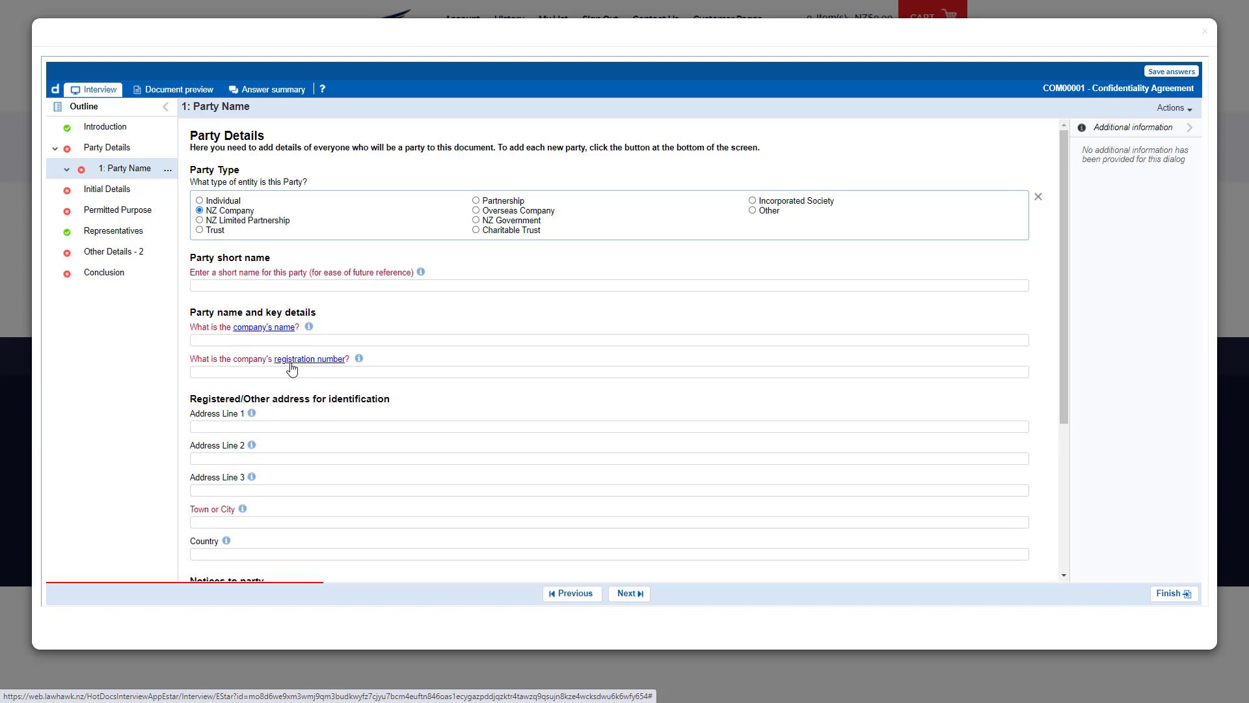
left_click(279, 328)
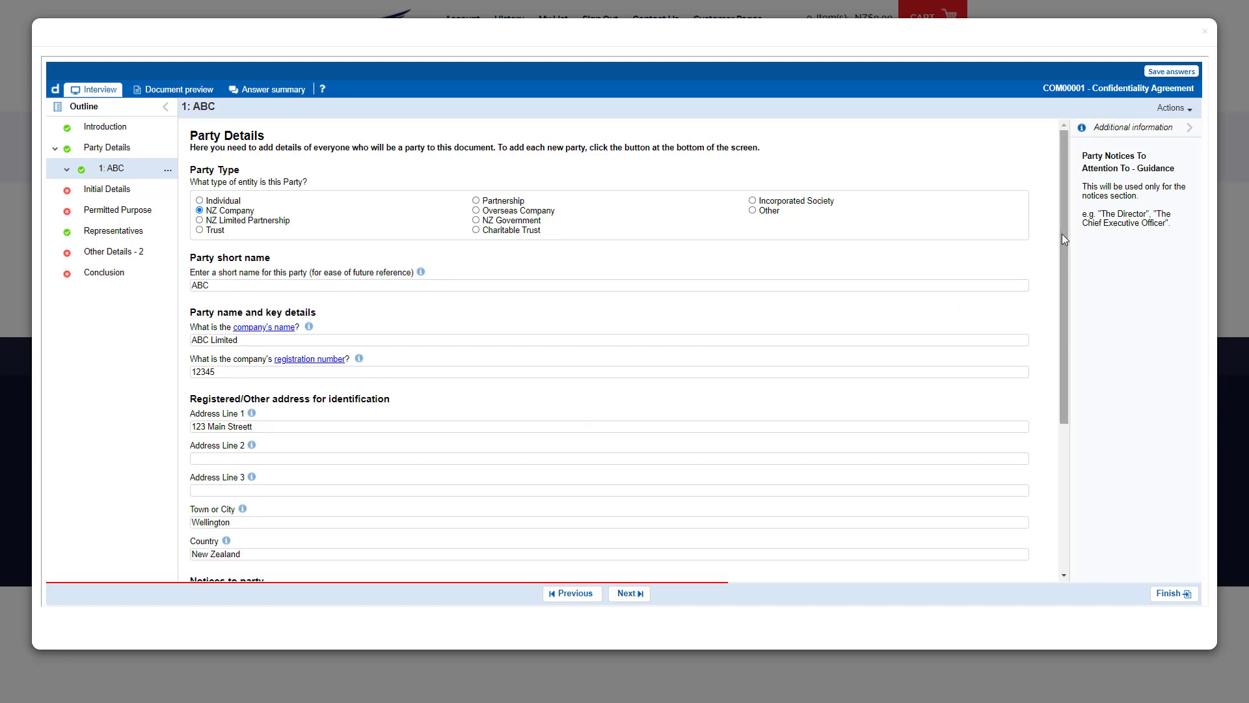
left_click_drag(1062, 233, 1009, 396)
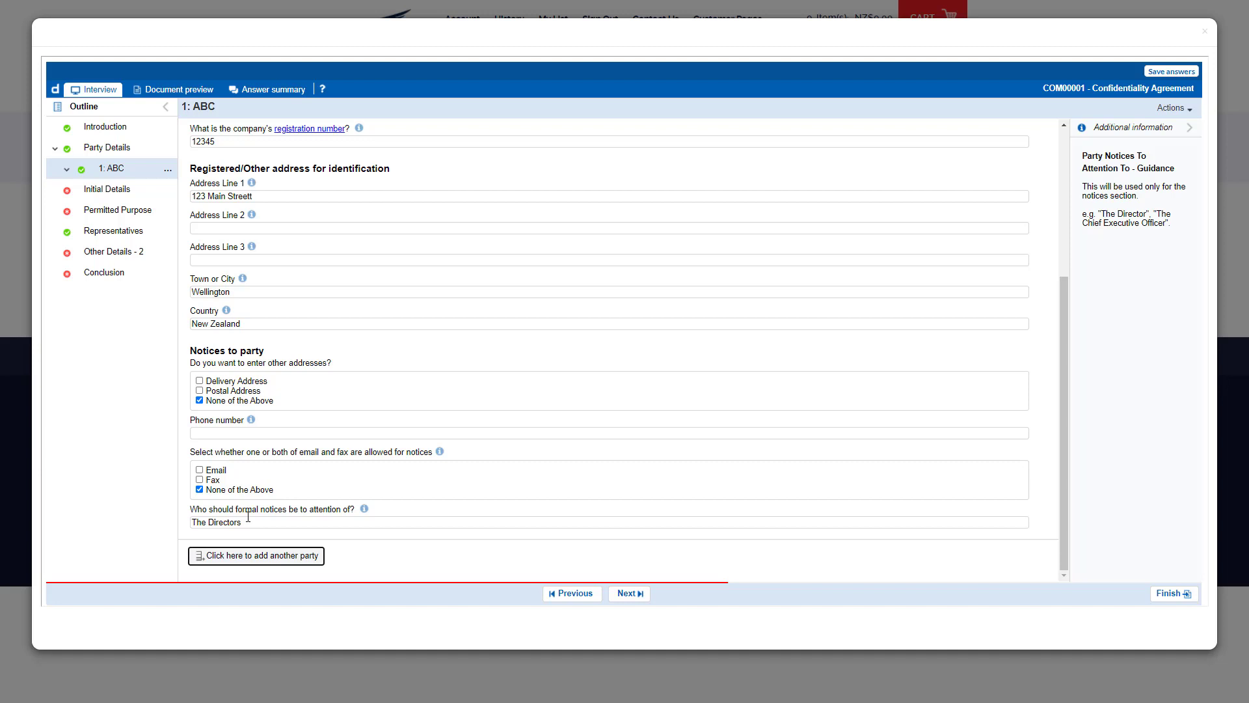
- Add a second party as an Individual with short name, full name, occupation Manager and address, choosing None of the Above for both notice questions
left_click(279, 560)
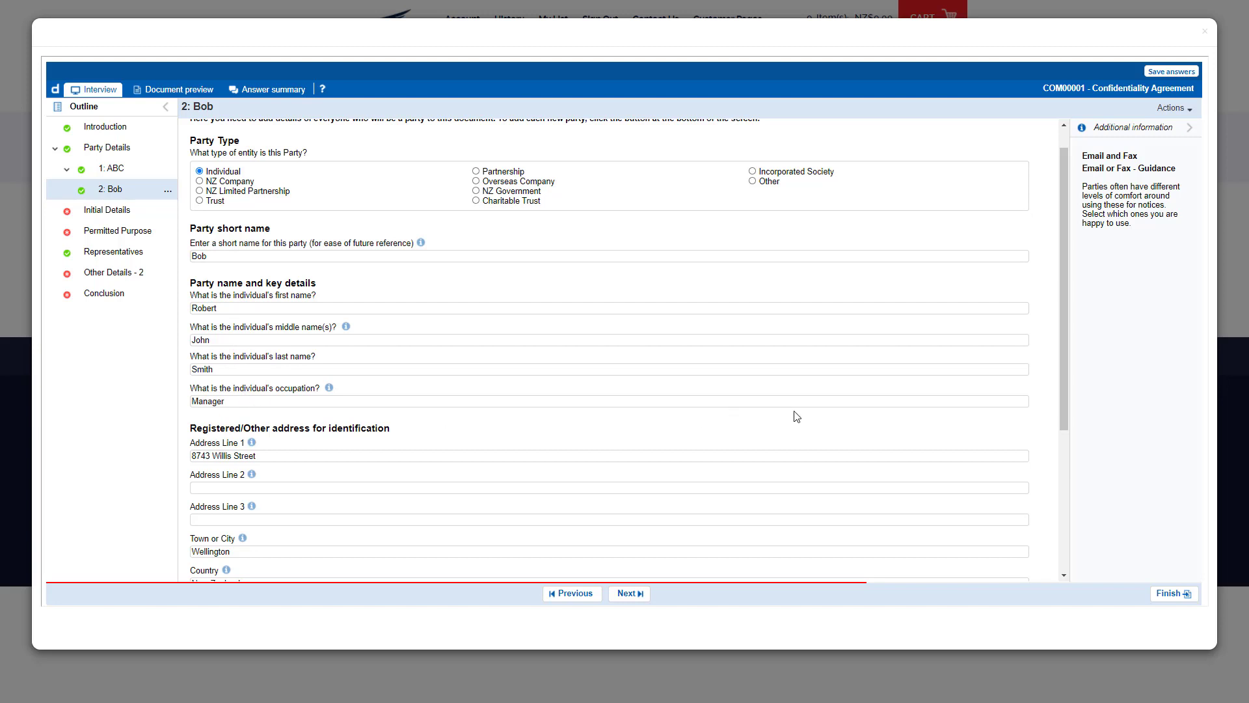
left_click_drag(1064, 311, 1067, 458)
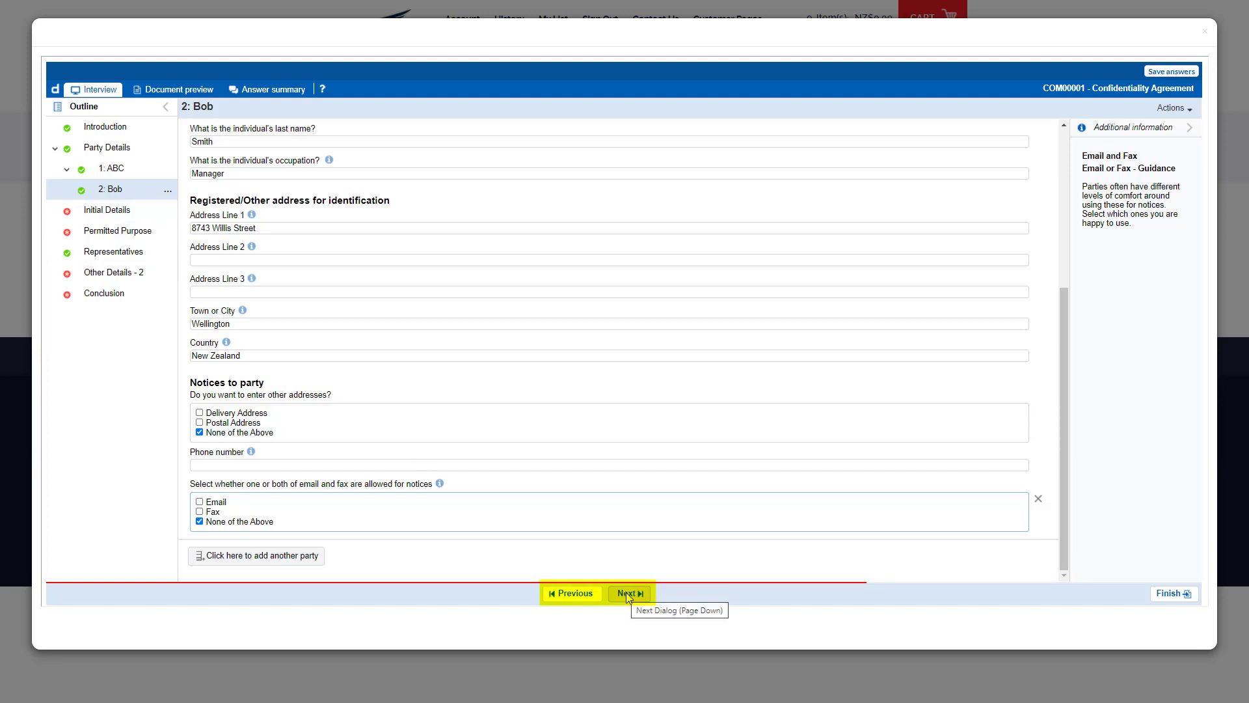
- In Initial Details, try More Options with Longer Form and Deed, and switch the answers to Less Options and Short Form
left_click(113, 215)
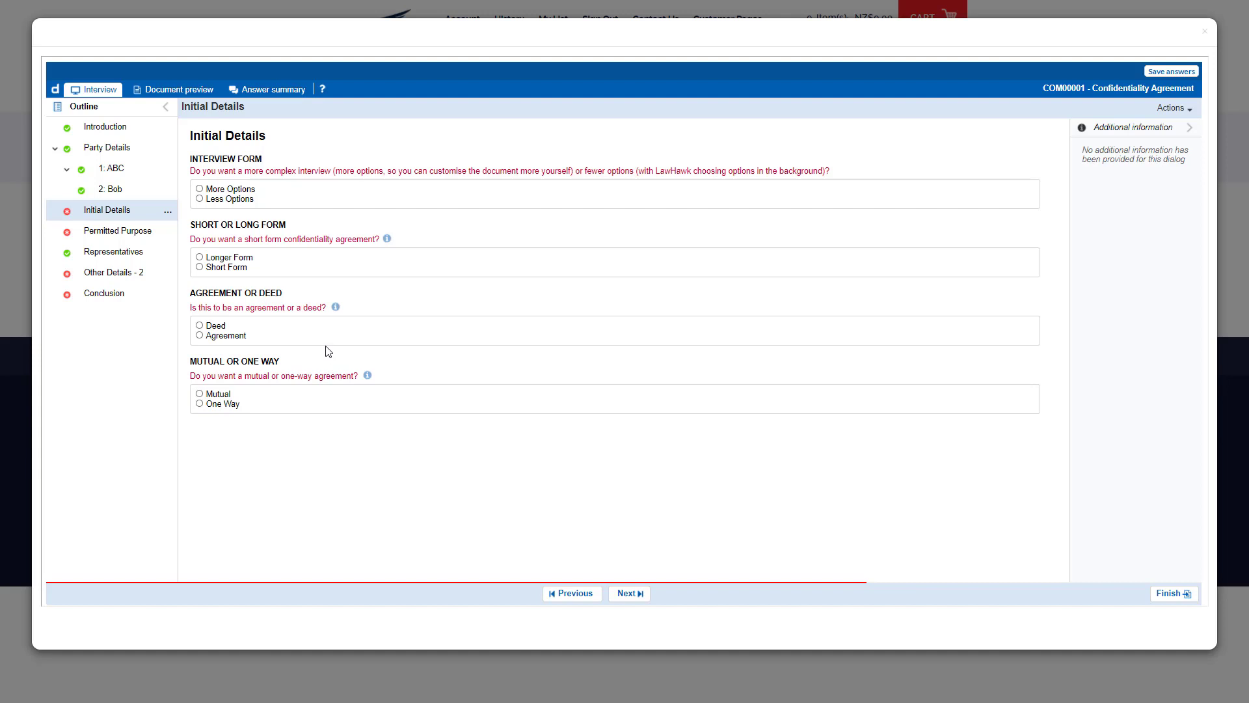
left_click(245, 194)
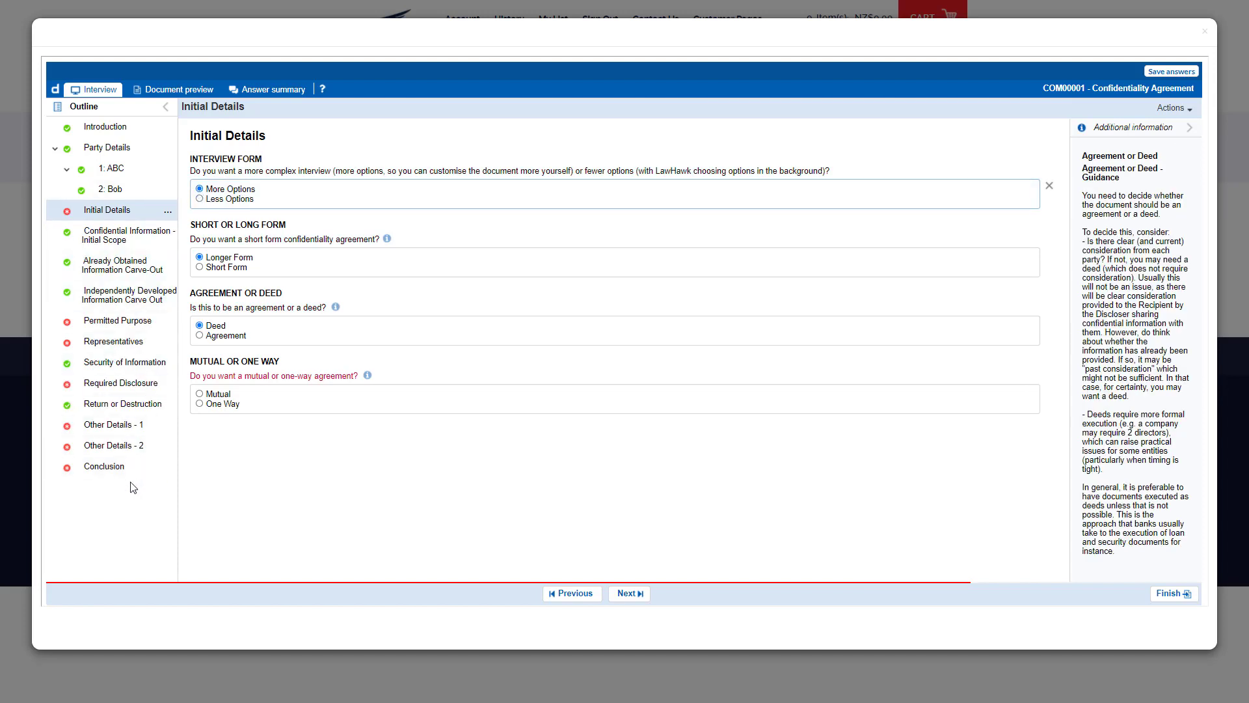
left_click(221, 203)
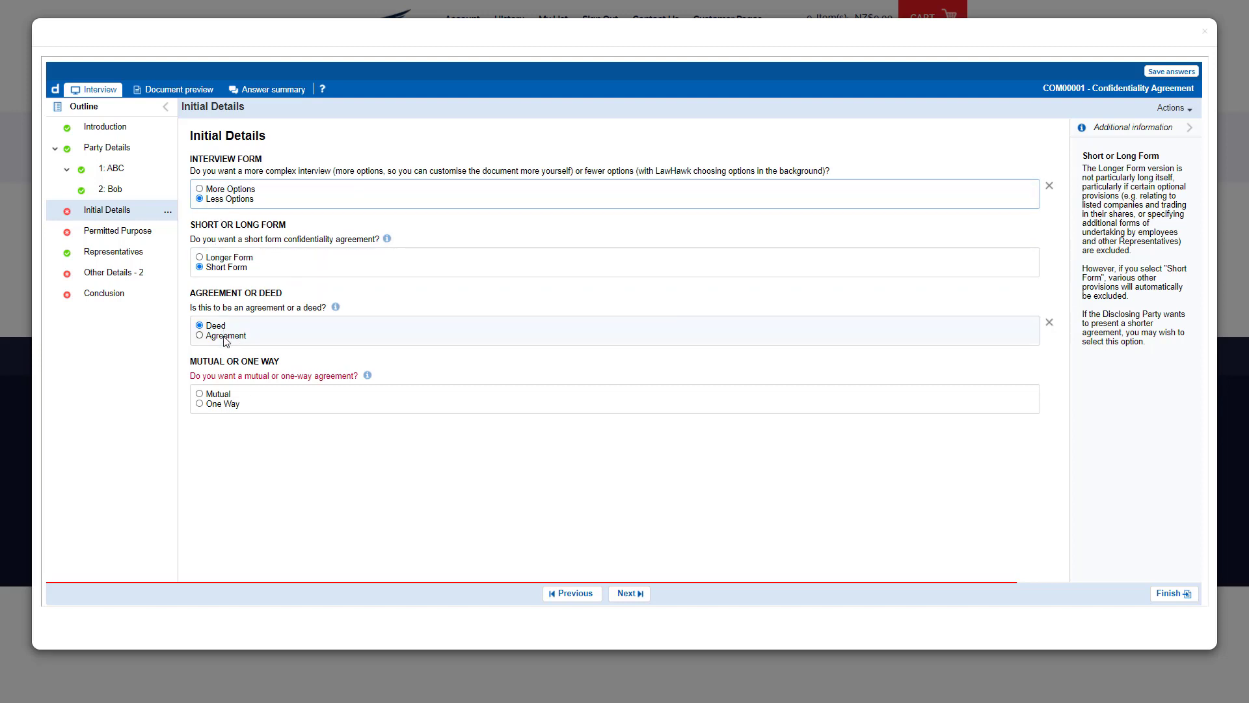
- Try Mutual and One Way for the agreement, assigning ABC as the disclosing party and the individual as the recipient
left_click(218, 395)
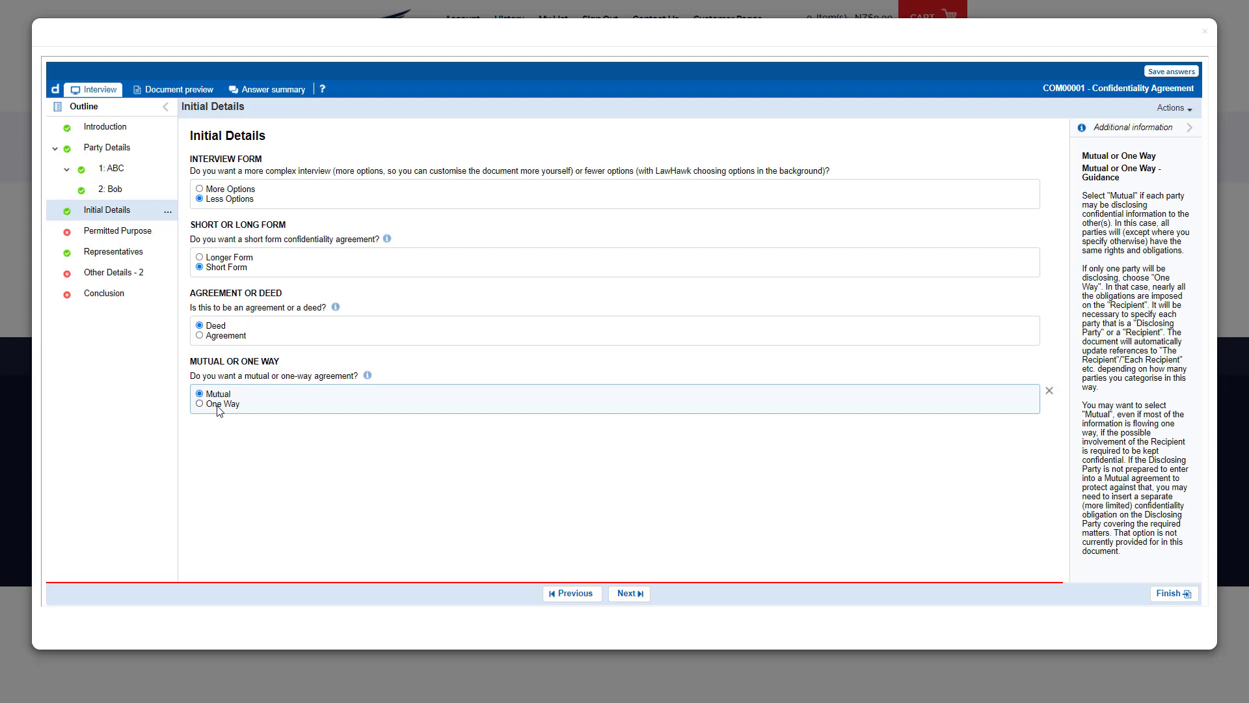
left_click(219, 405)
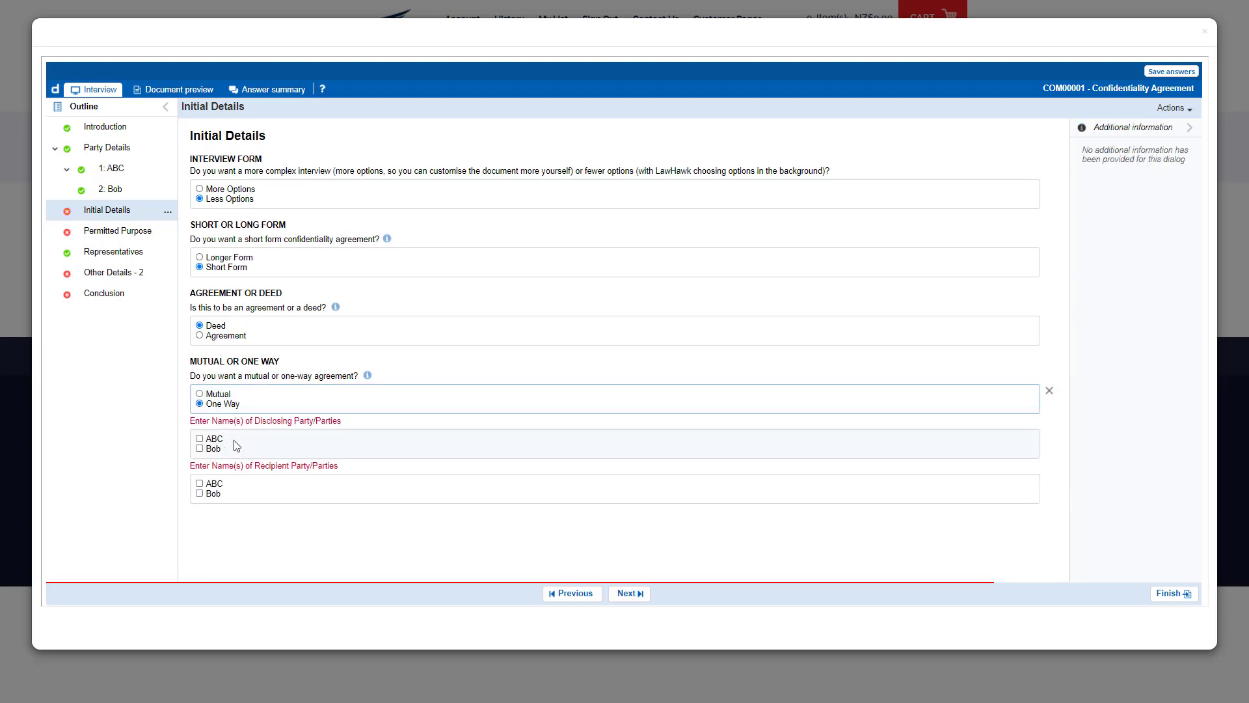
left_click(200, 439)
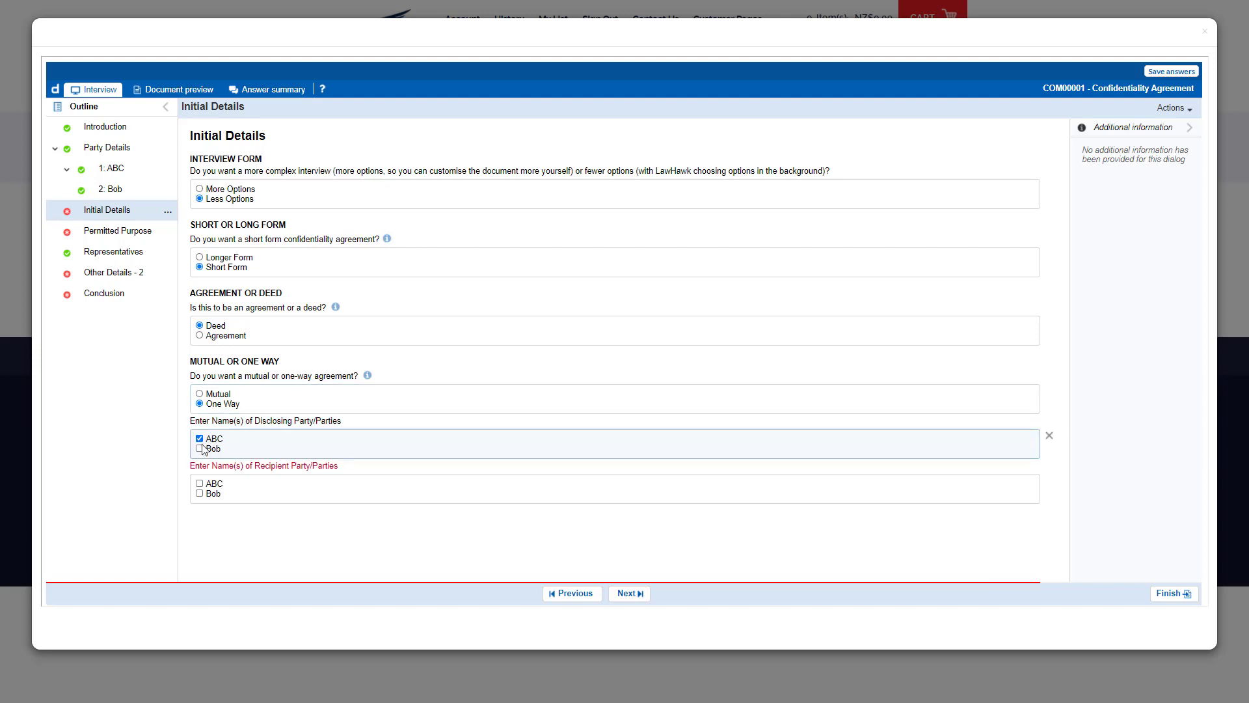
left_click(200, 494)
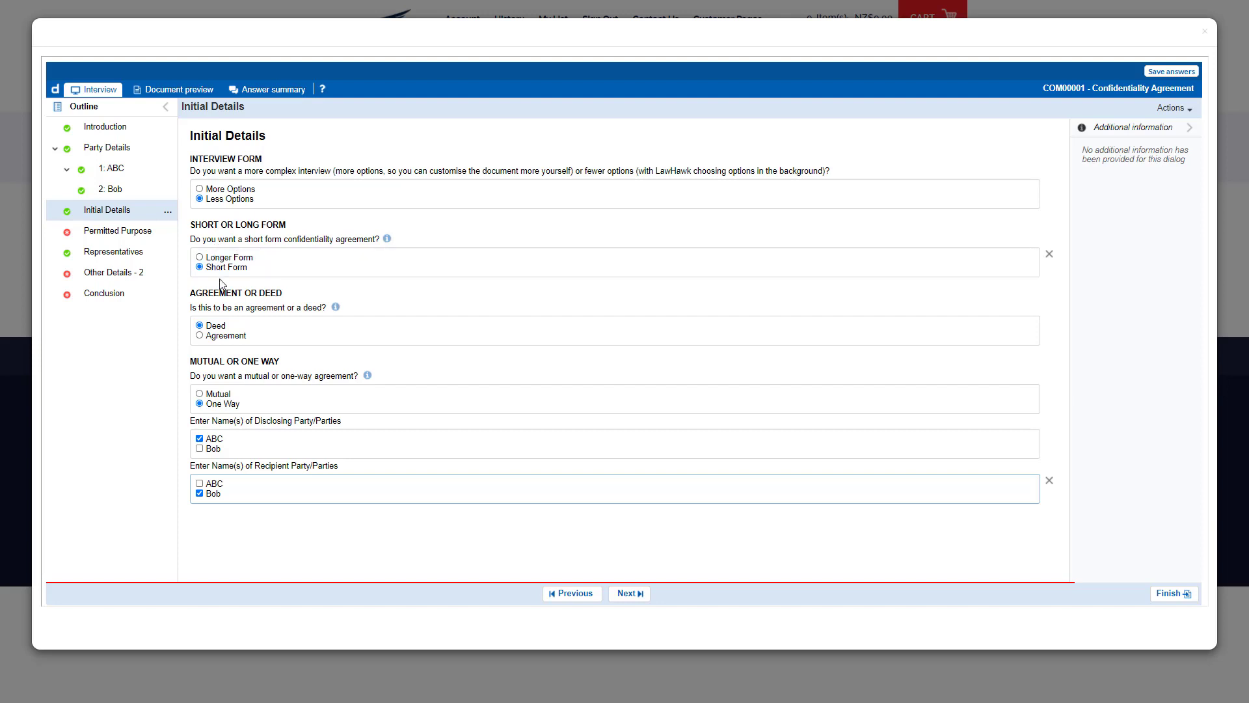
- Change the document type to Agreement, make it Mutual, and set the interview form to More Options
left_click(224, 336)
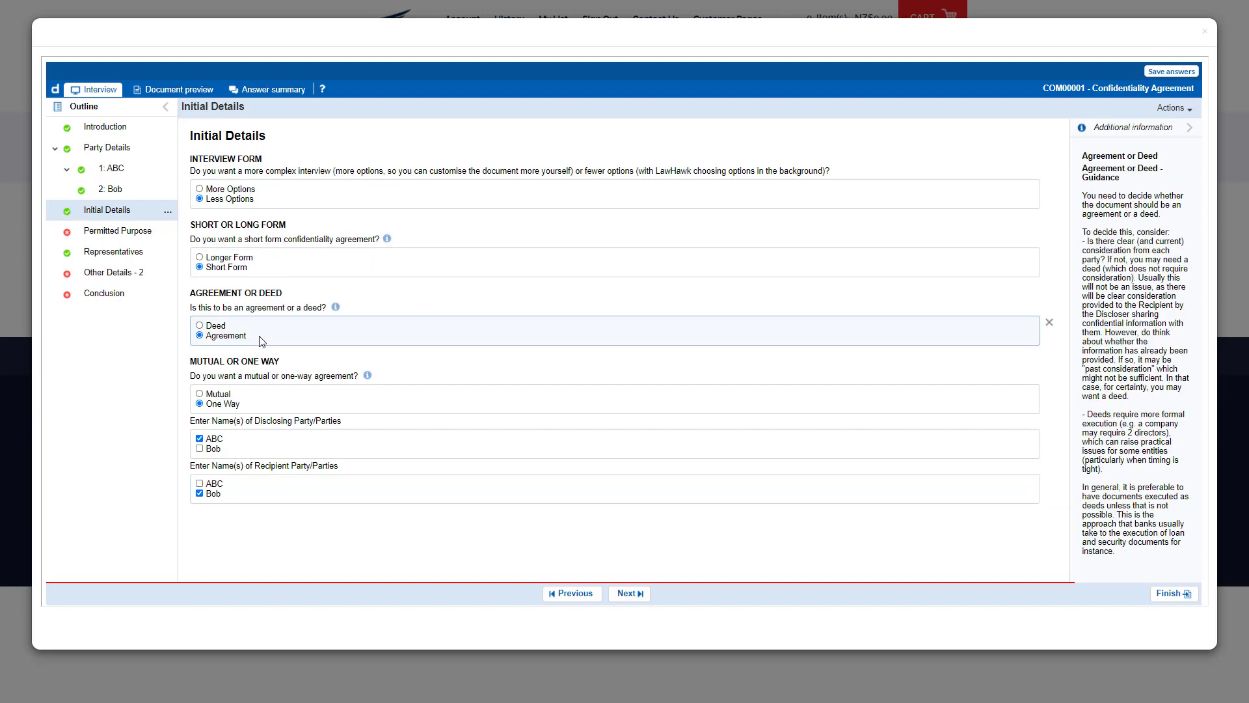
left_click(217, 396)
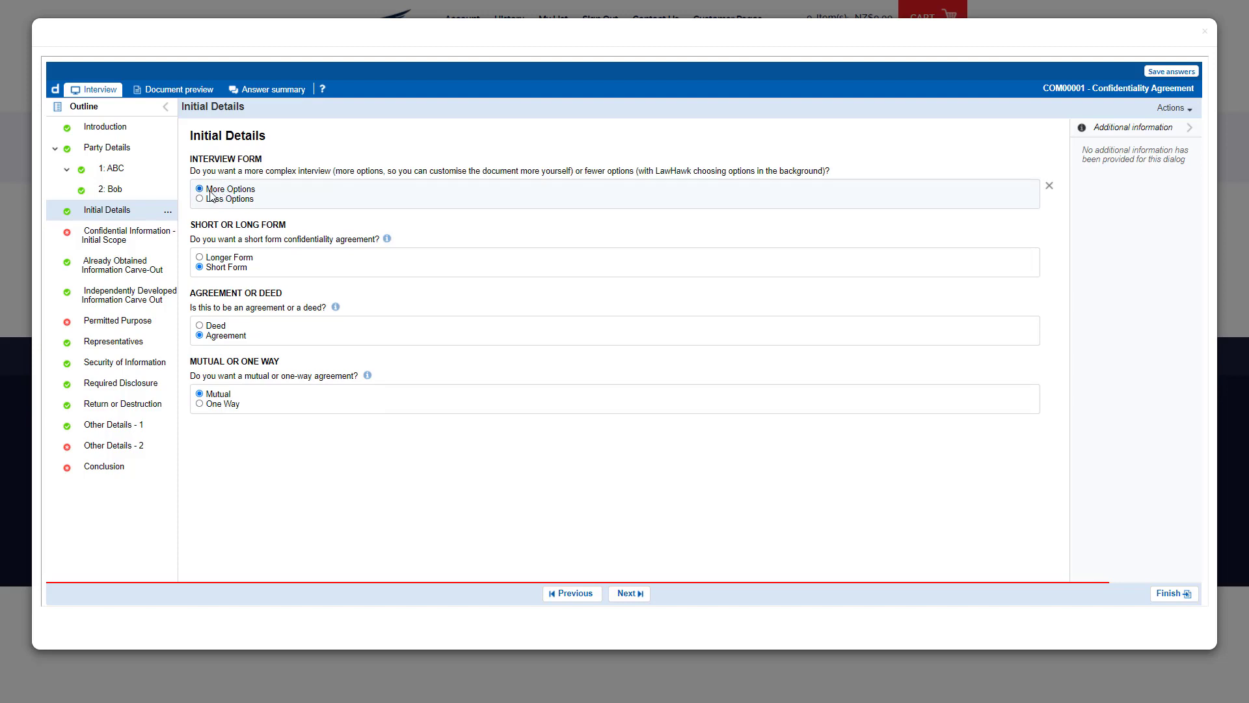
- In Confidential Information - Initial Scope, tick the unconnected-to-Purpose, already-disclosed information and specific inclusions options
left_click(119, 239)
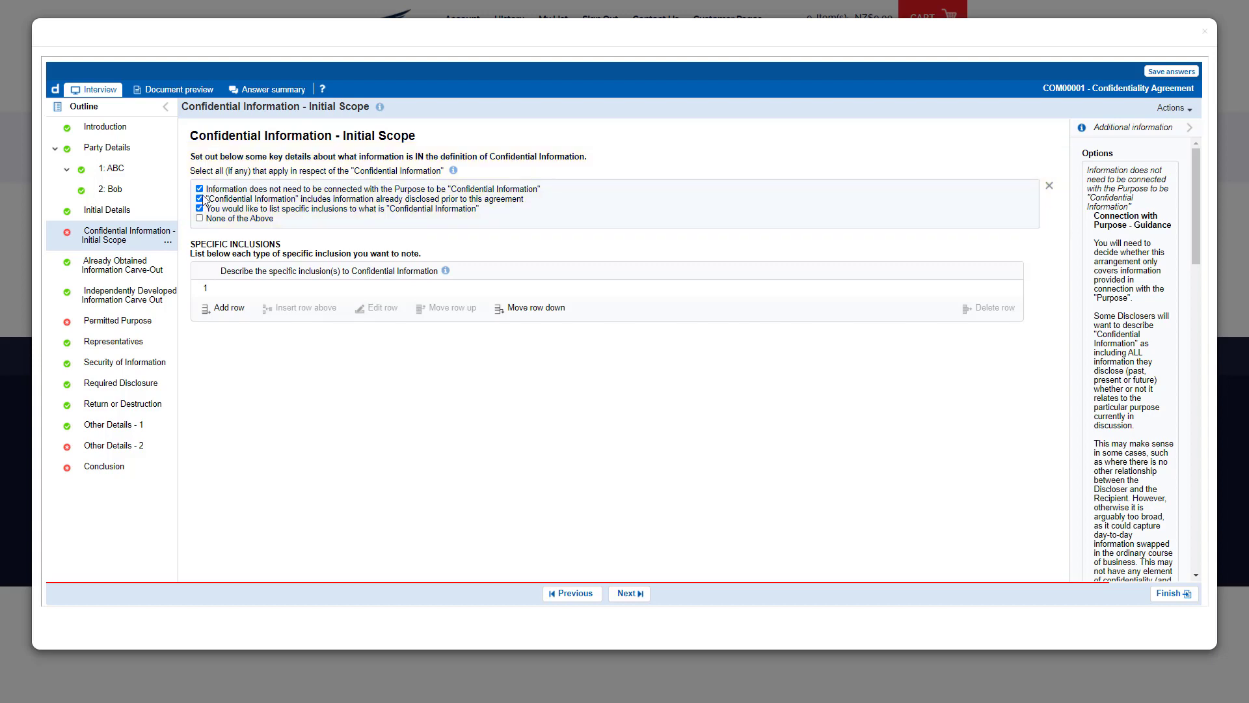
left_click(106, 209)
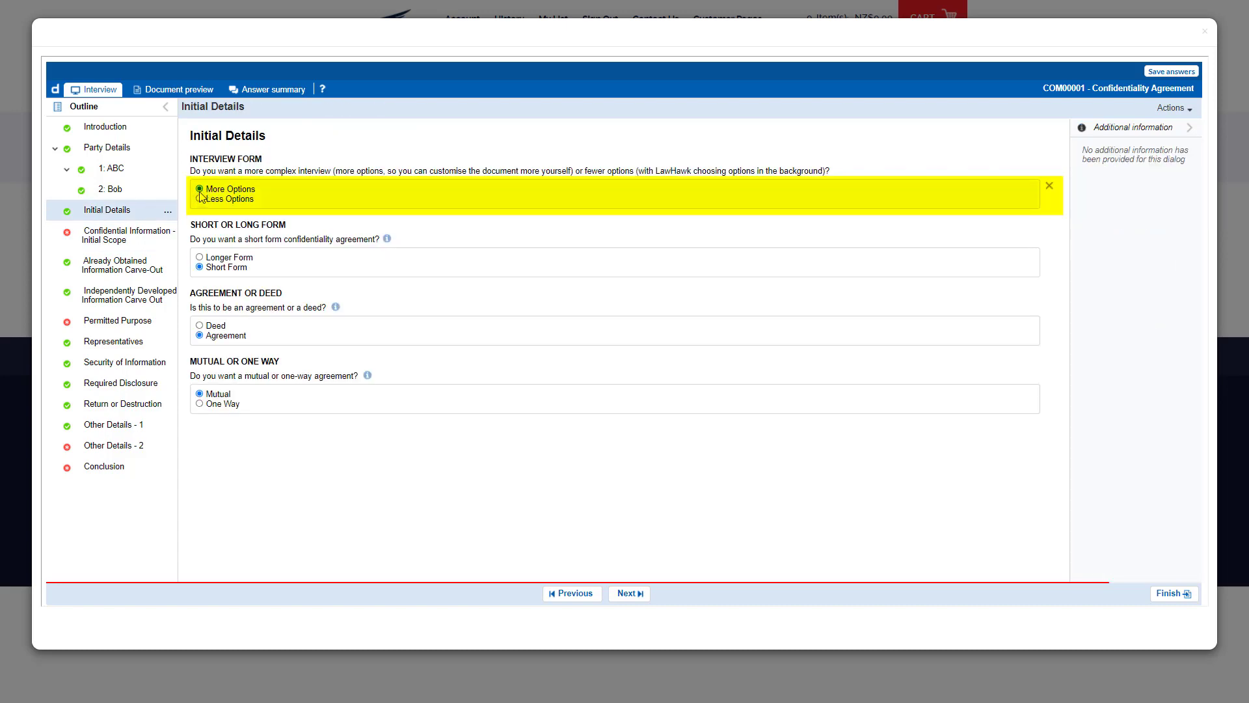
left_click(117, 235)
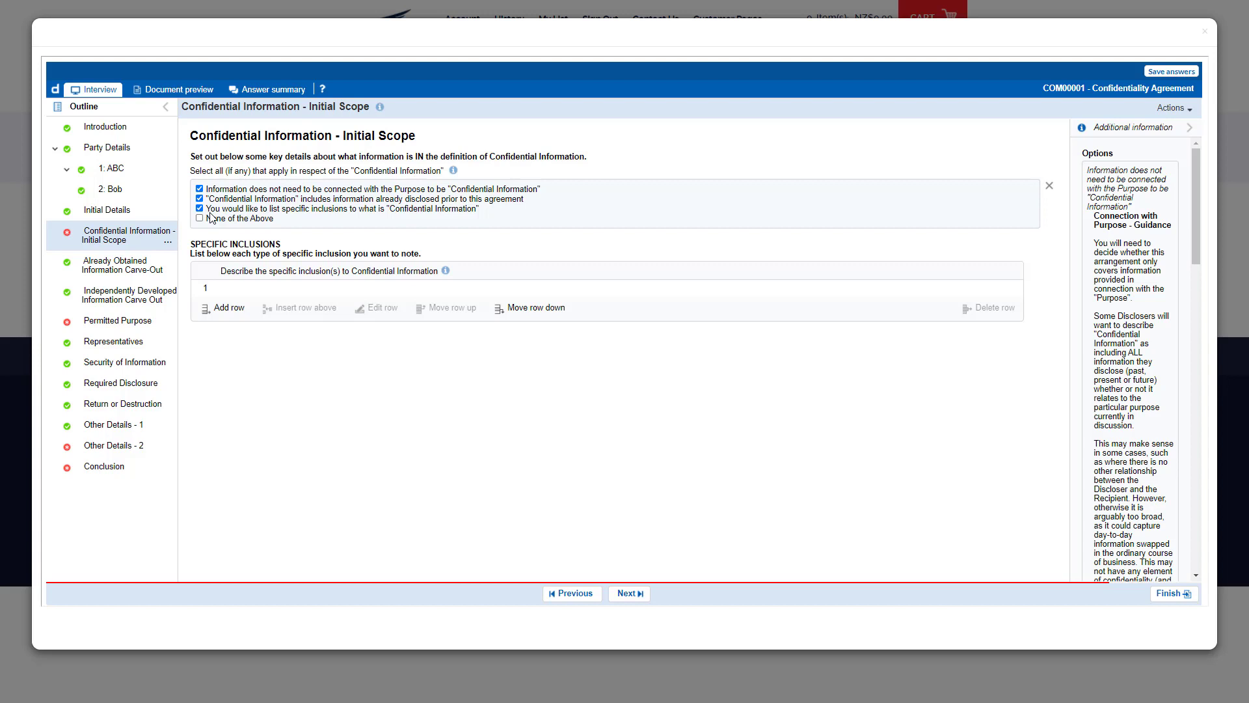
left_click(200, 209)
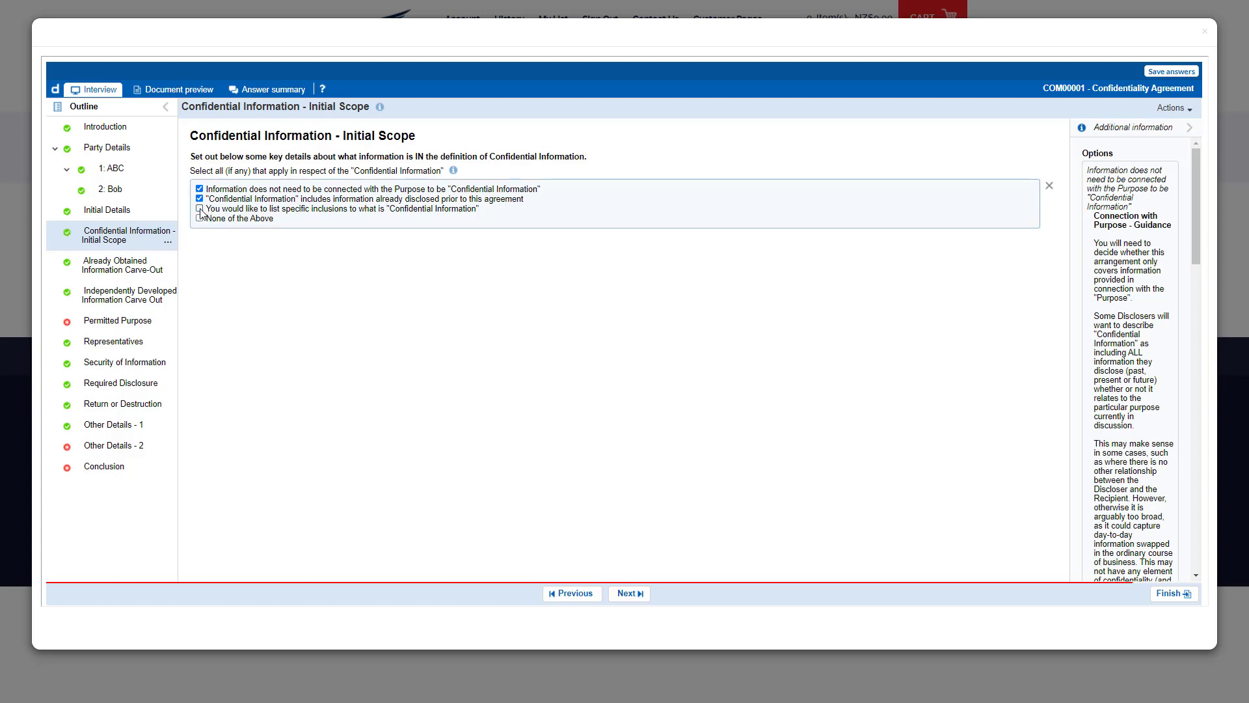
left_click(200, 209)
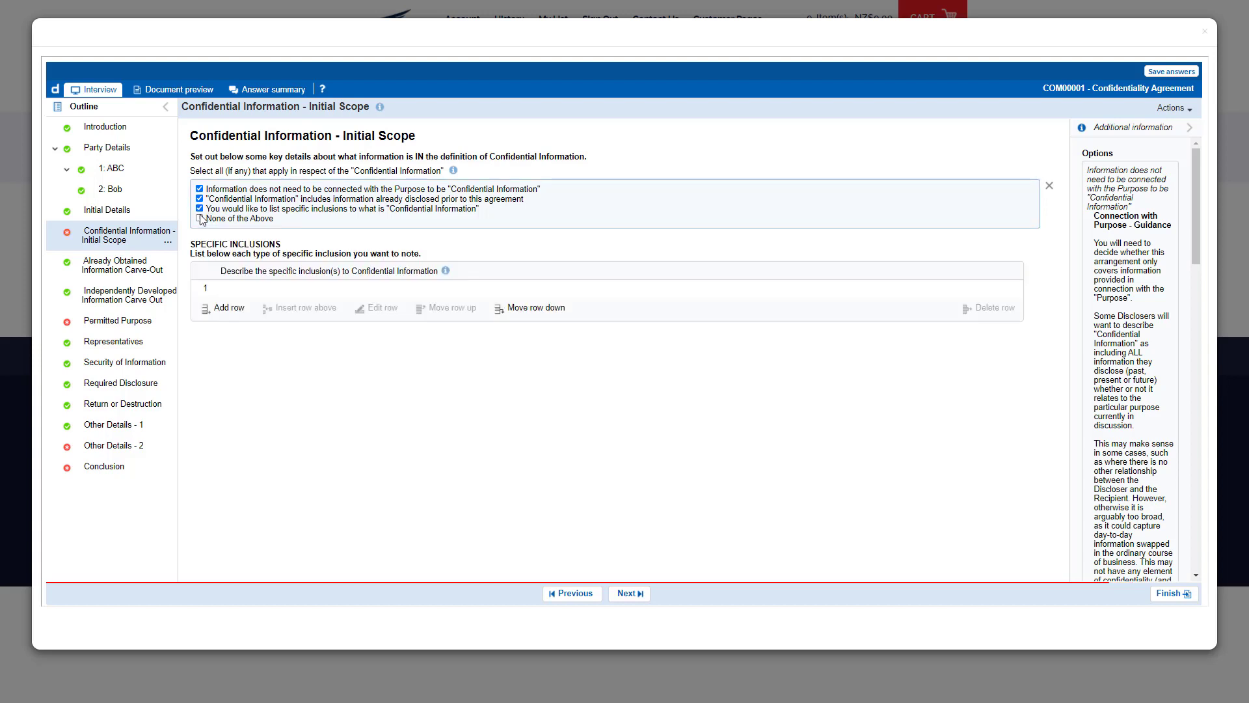
- List "Specific Inclusion 1" and, in an added row, "Specific Inclusion 2" as specific inclusions to Confidential Information
left_click(253, 287)
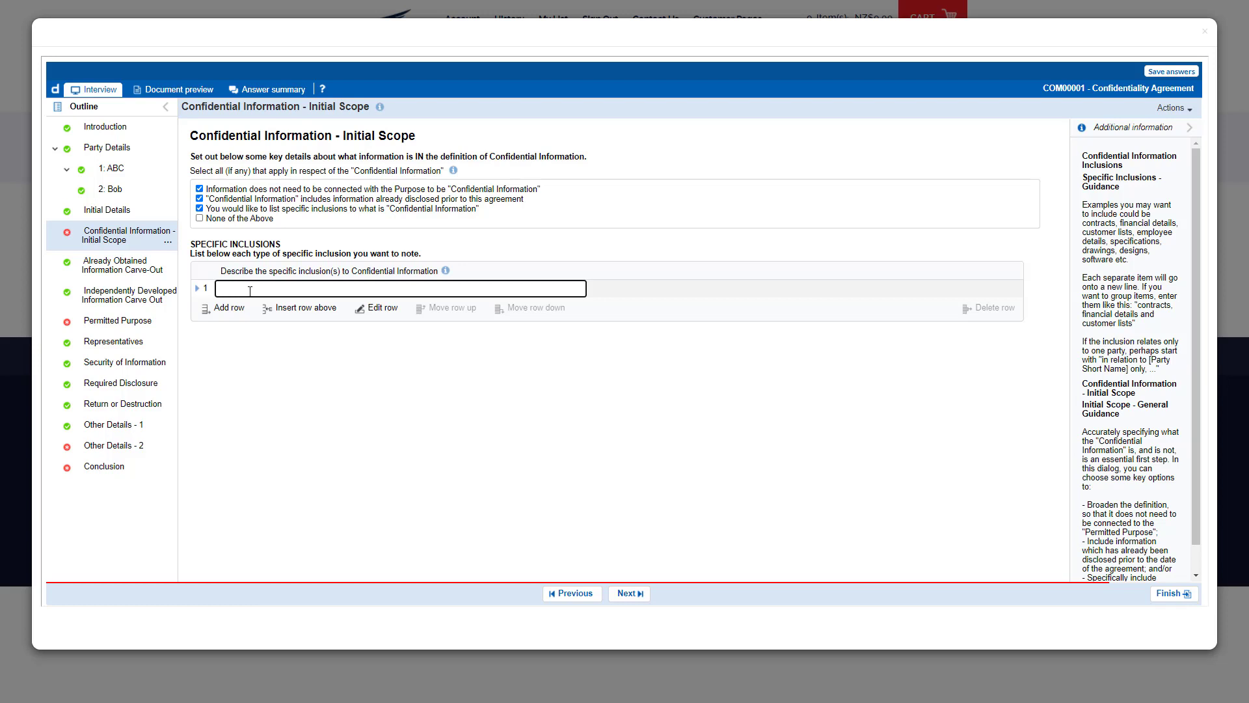
key("Tab")
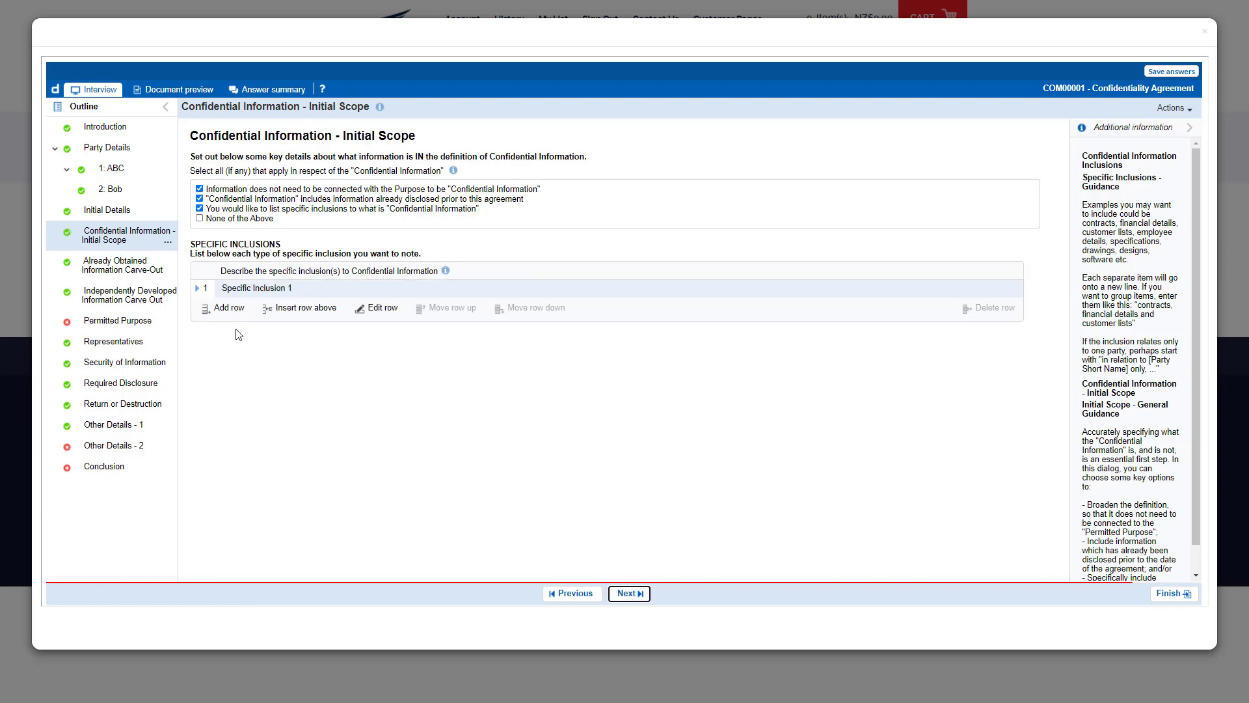
left_click(224, 309)
left_click(451, 477)
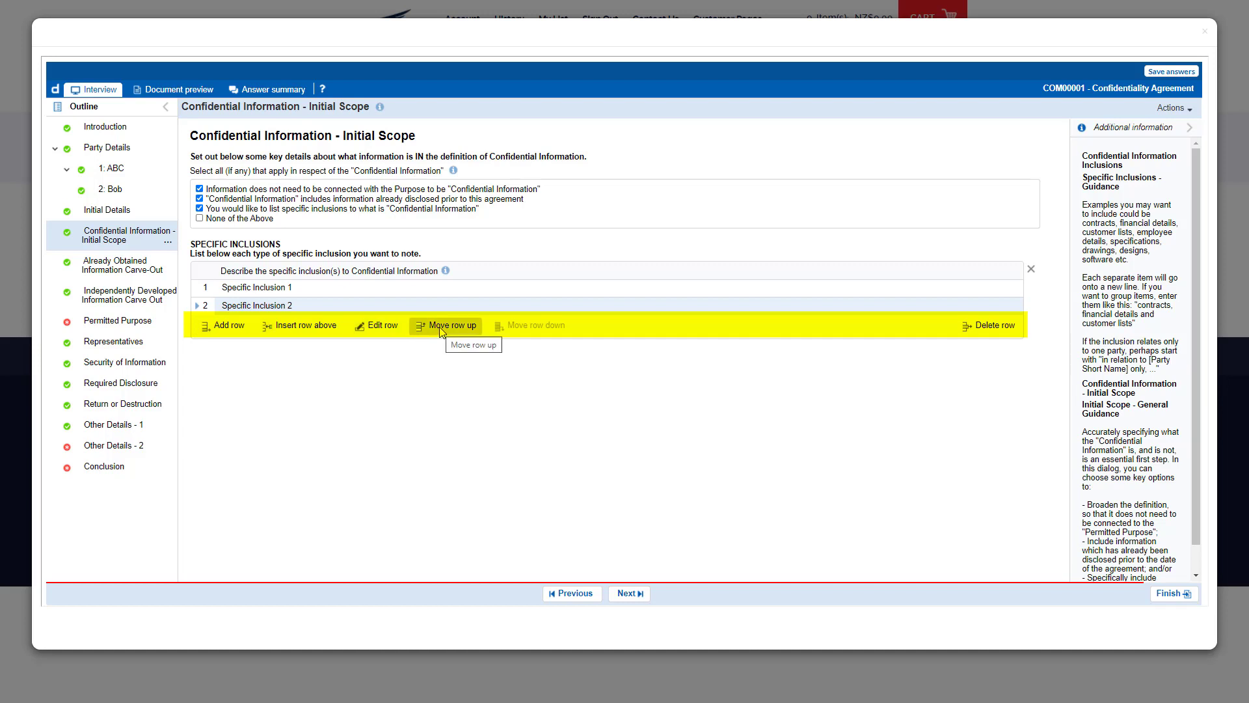
- Open Specific Inclusion 1 for editing and examine the repetition actions available for party ABC
double_click(294, 289)
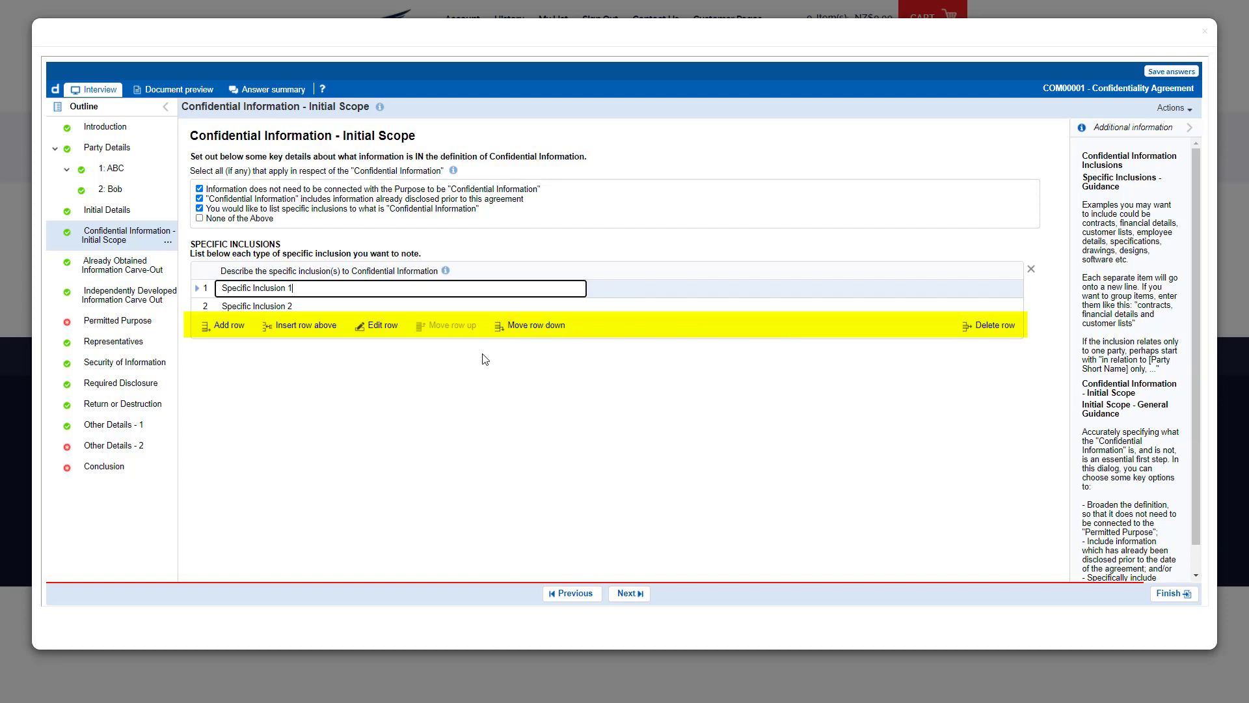
left_click(115, 170)
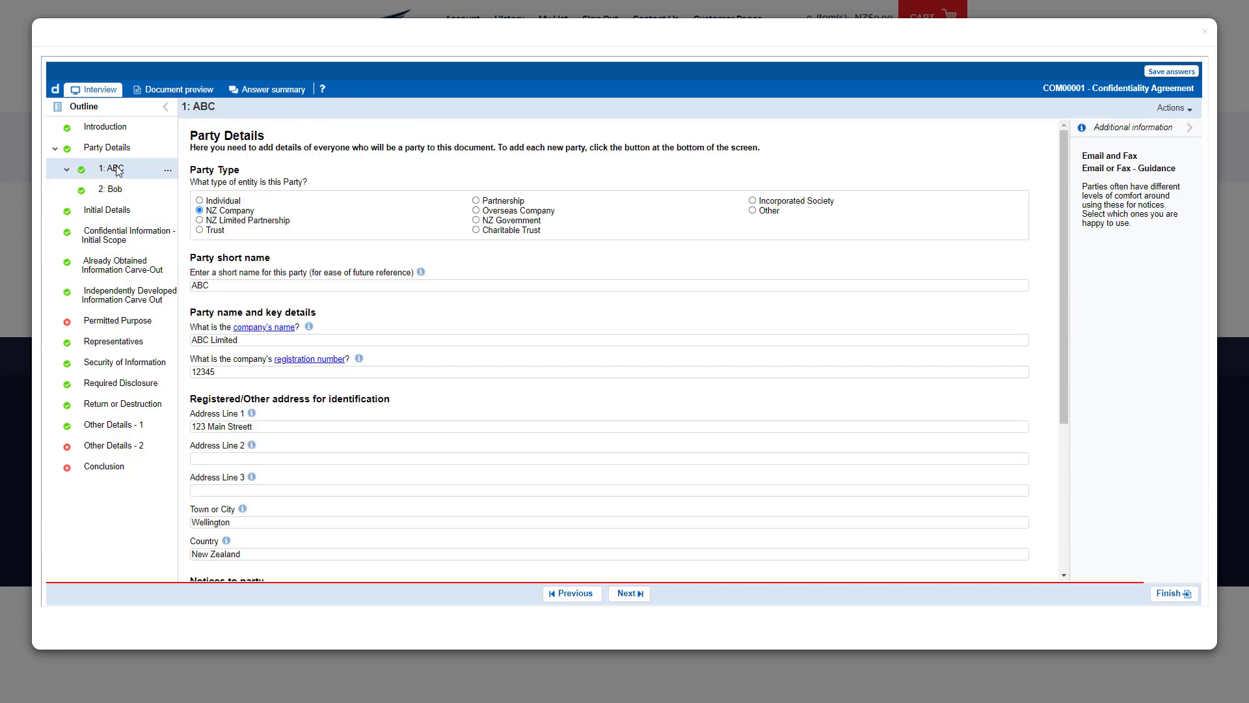
left_click(1183, 109)
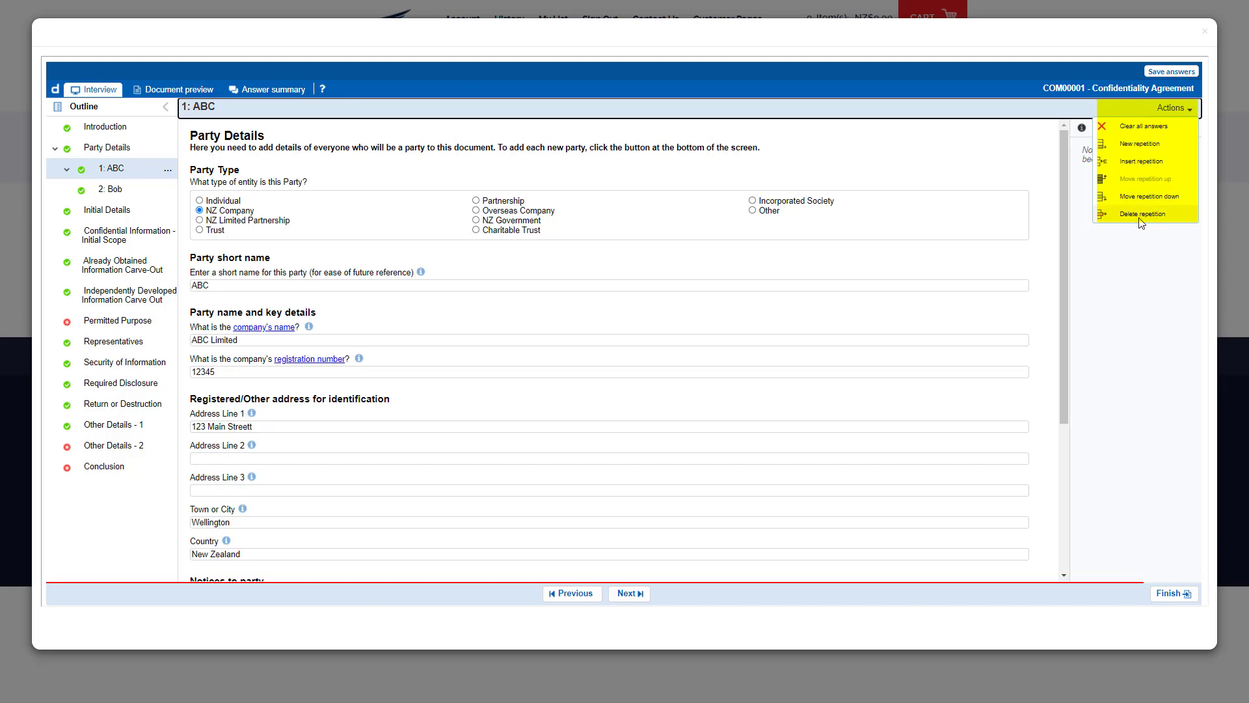
left_click(169, 171)
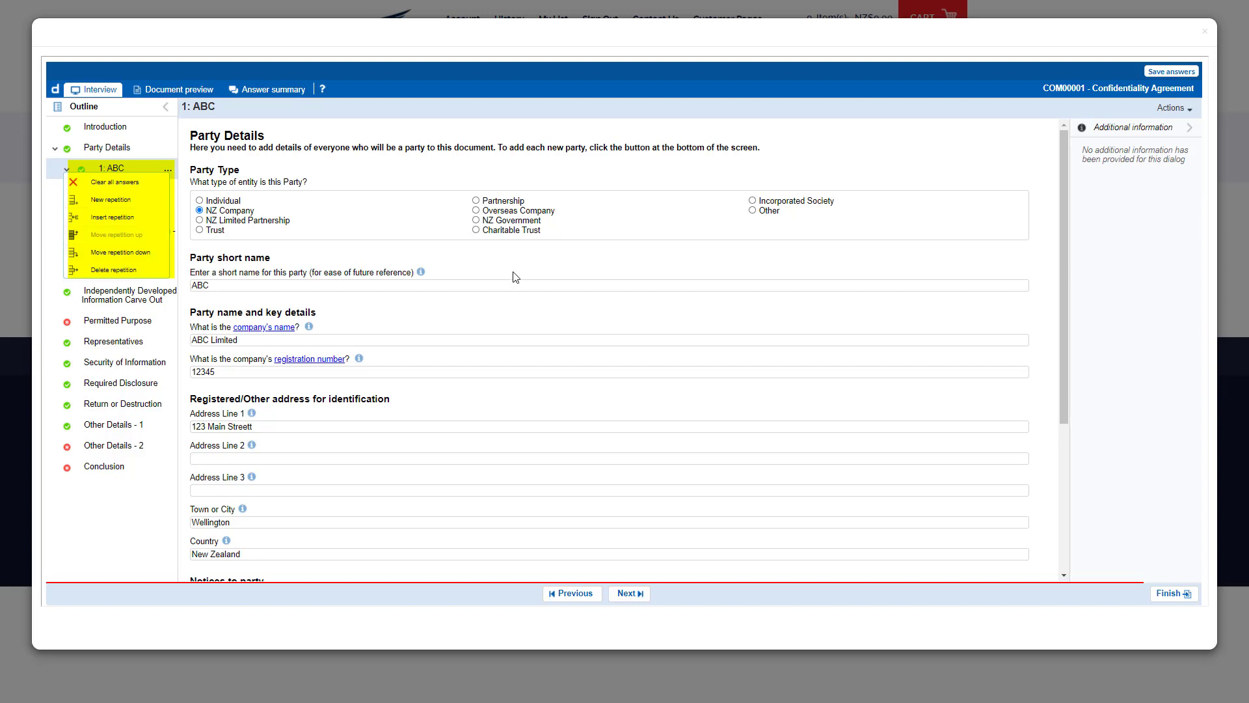
left_click(494, 284)
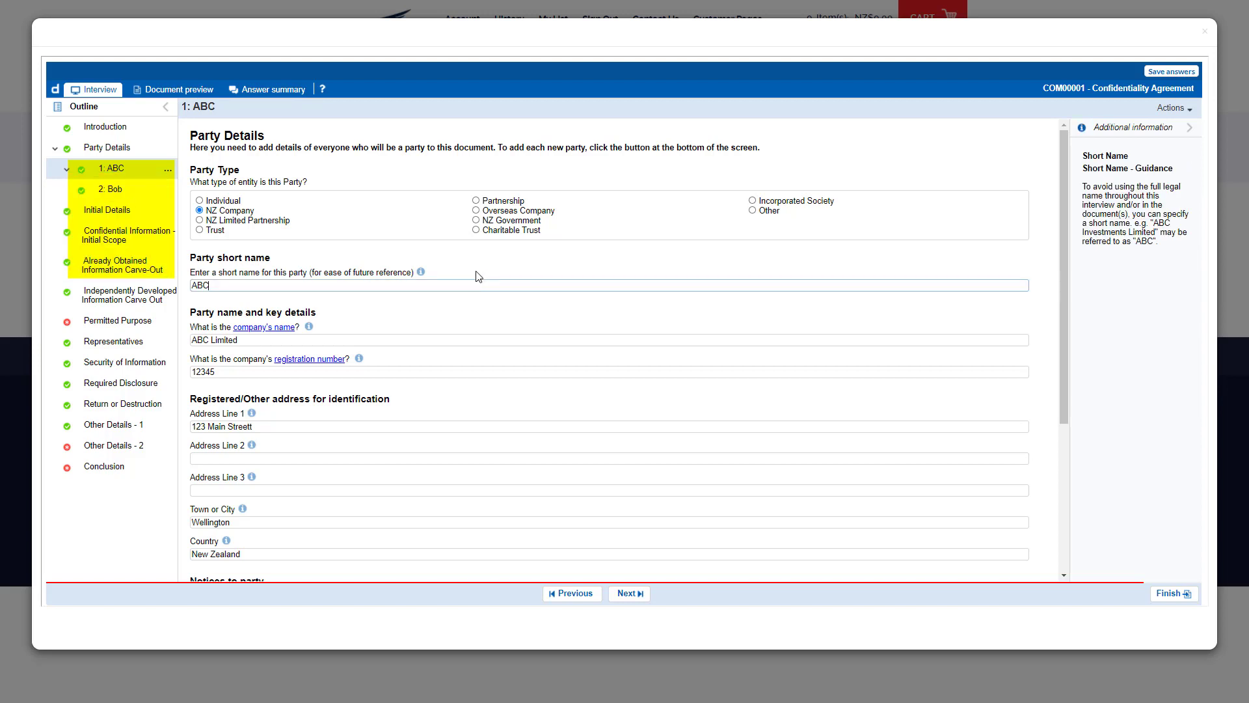
- Check which actions are available for the Initial Details dialog
left_click(108, 212)
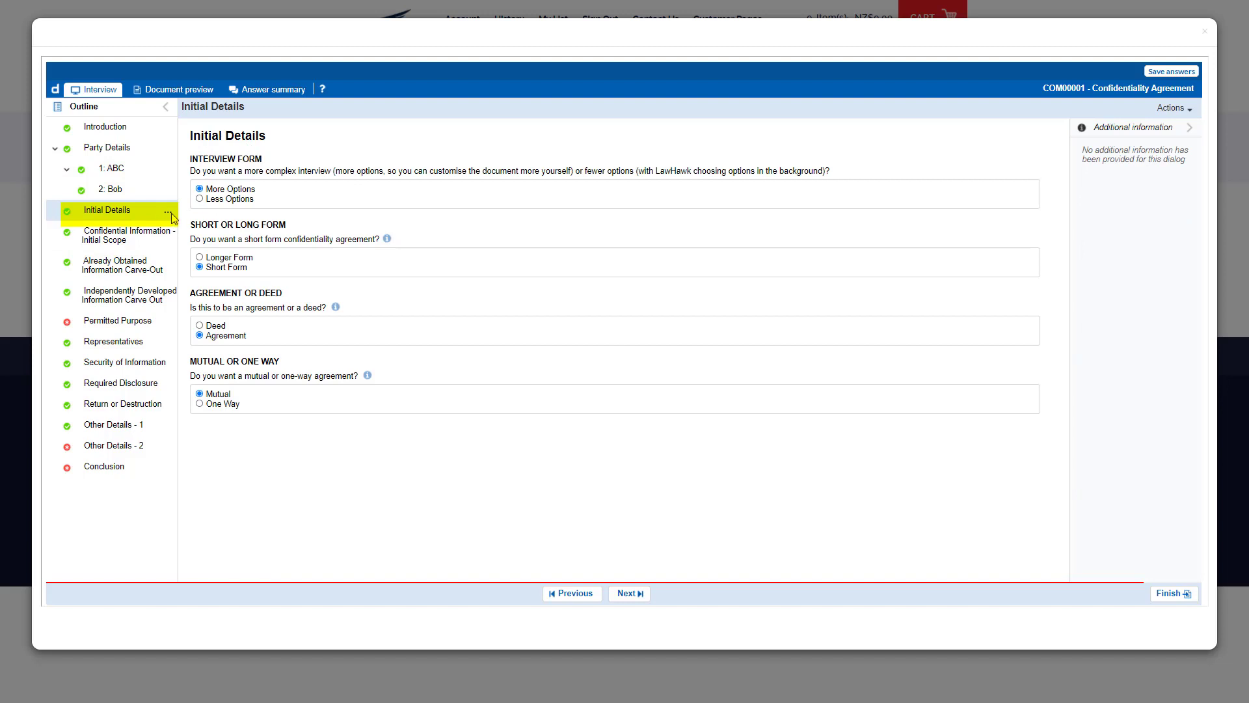
left_click(171, 215)
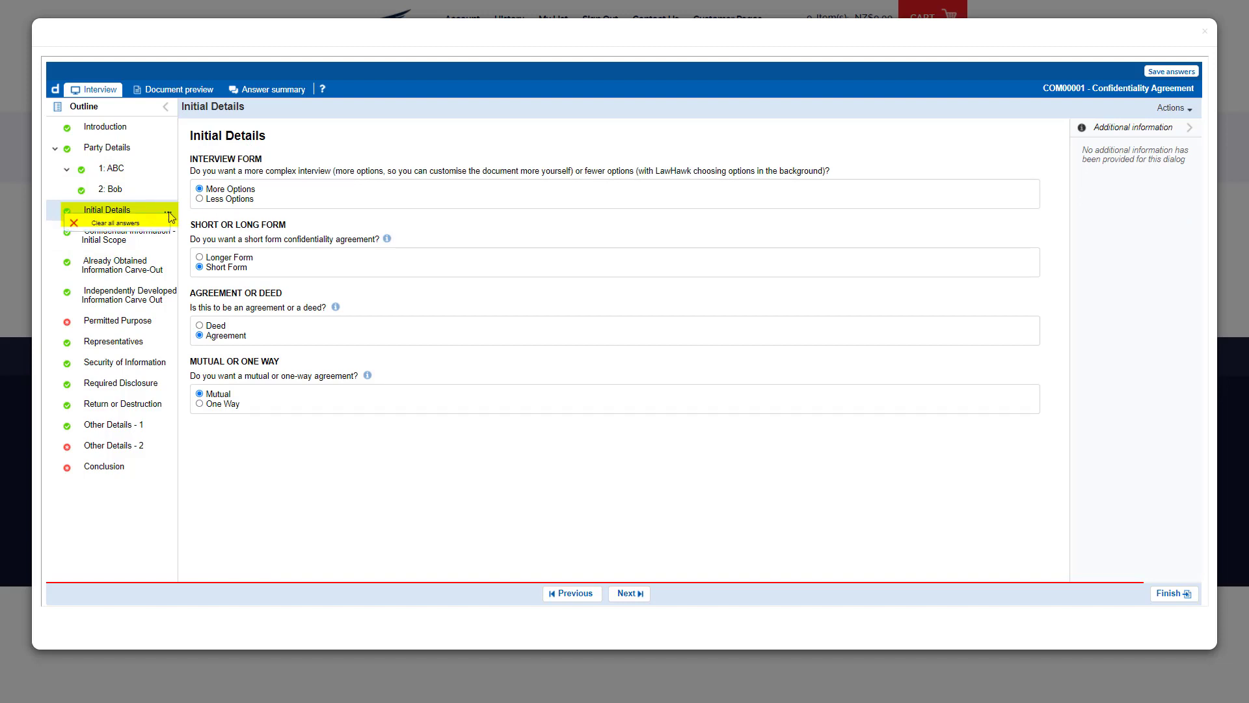
left_click(1173, 106)
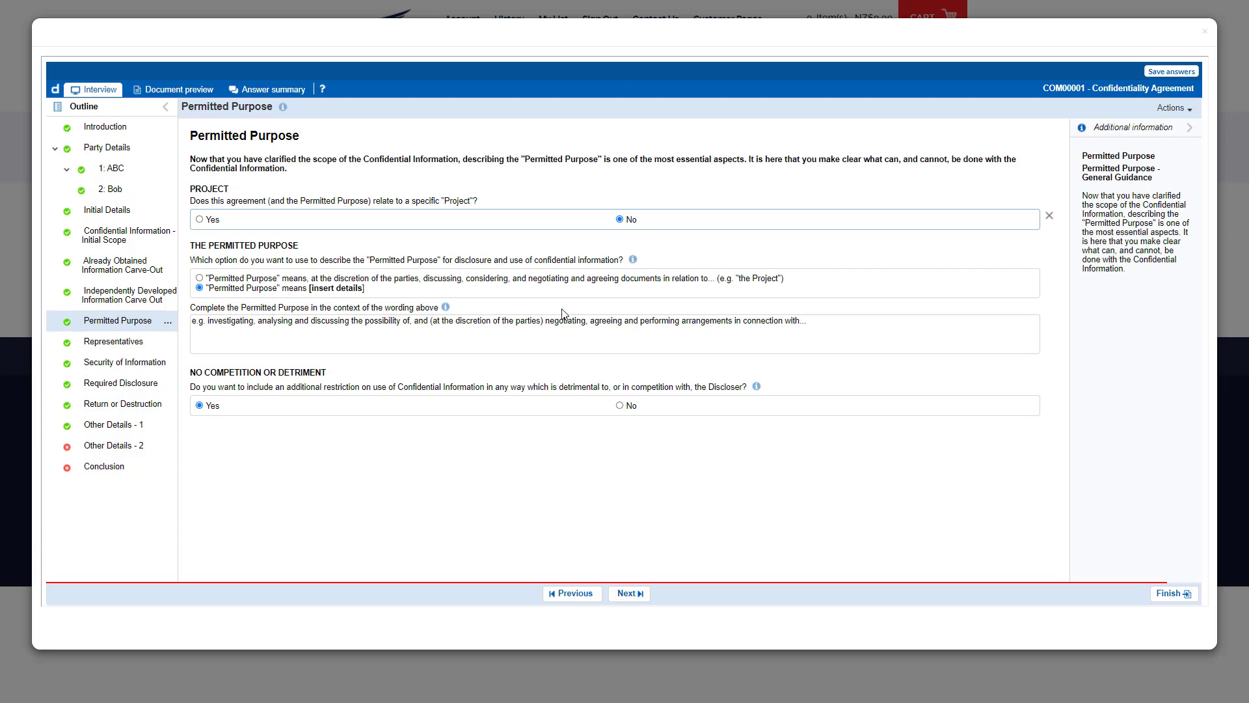
- In Permitted Purpose, try Yes and No for the specific Project question, clear the answer, and answer No again
left_click(210, 224)
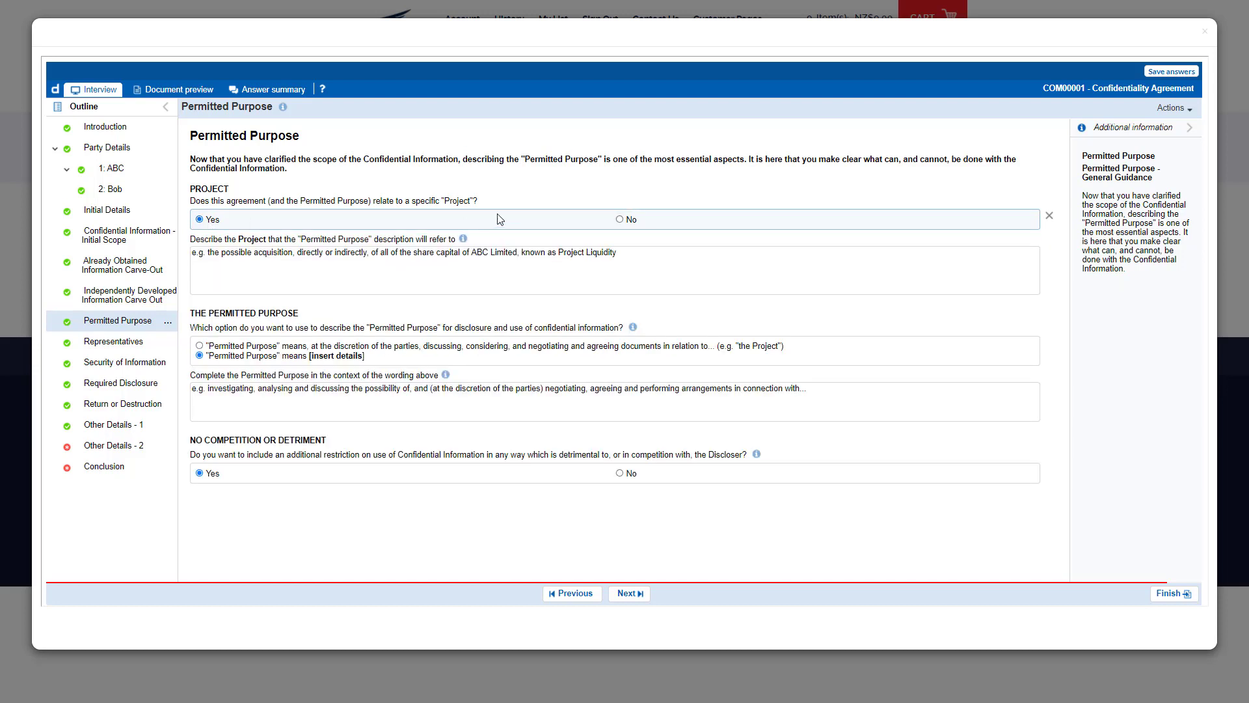
left_click(635, 224)
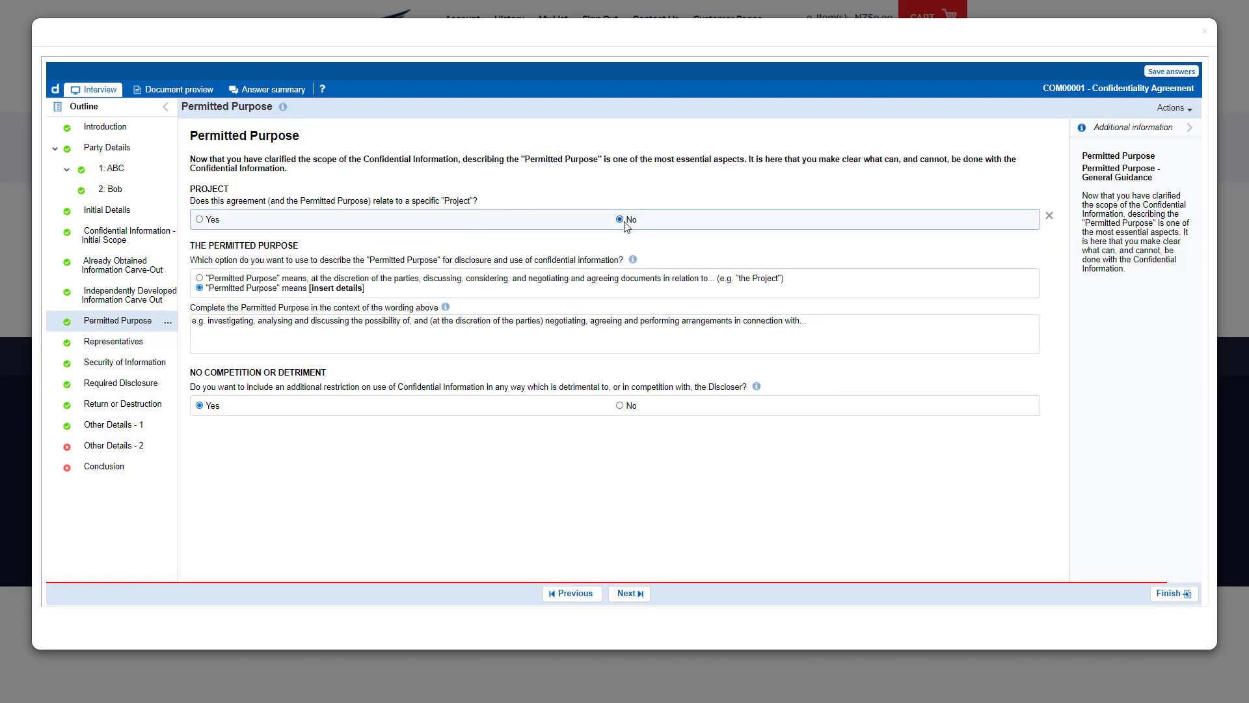
left_click(1049, 217)
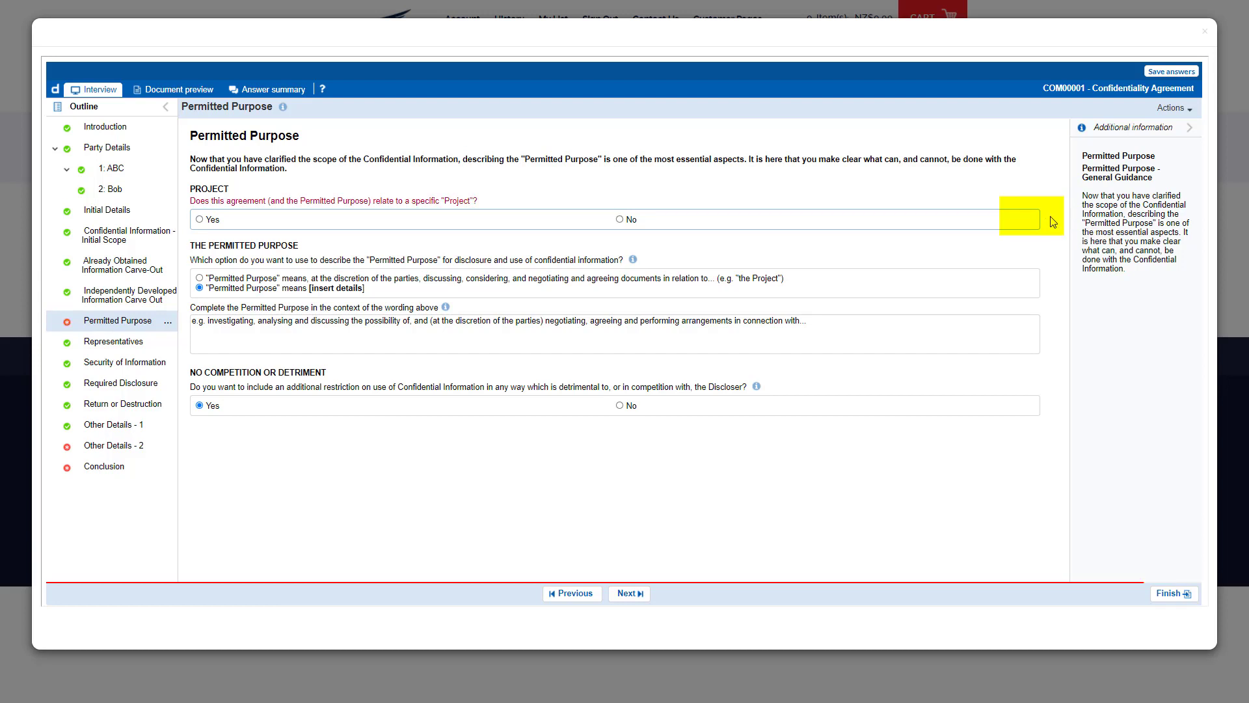
left_click(619, 220)
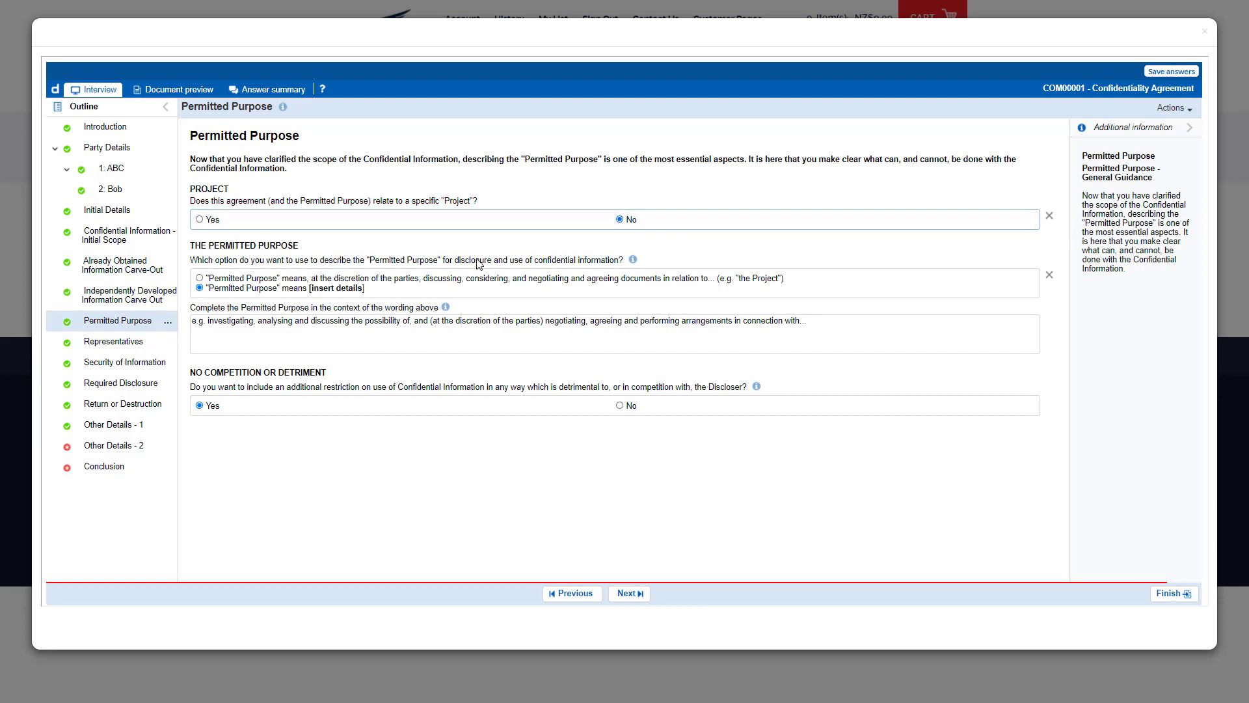
- Replace the sample Permitted Purpose wording with "TBA"
left_click(318, 327)
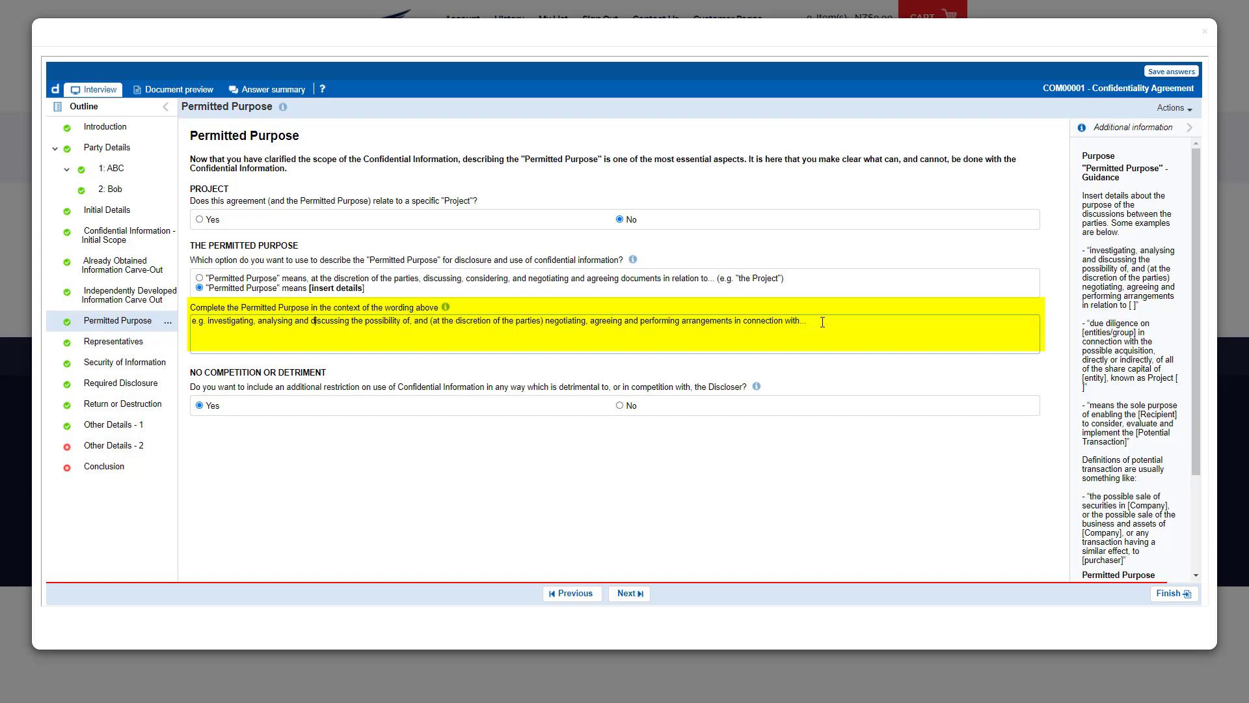
left_click_drag(816, 321, 179, 329)
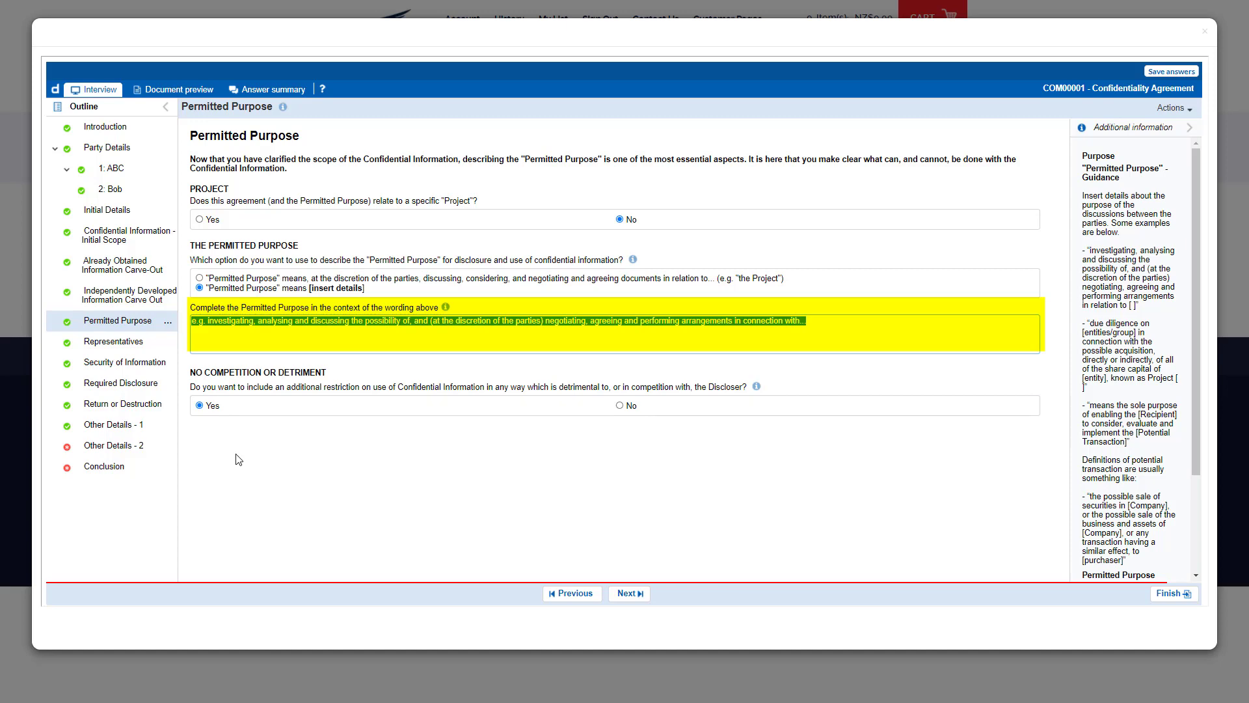
key("Delete")
type("TBA")
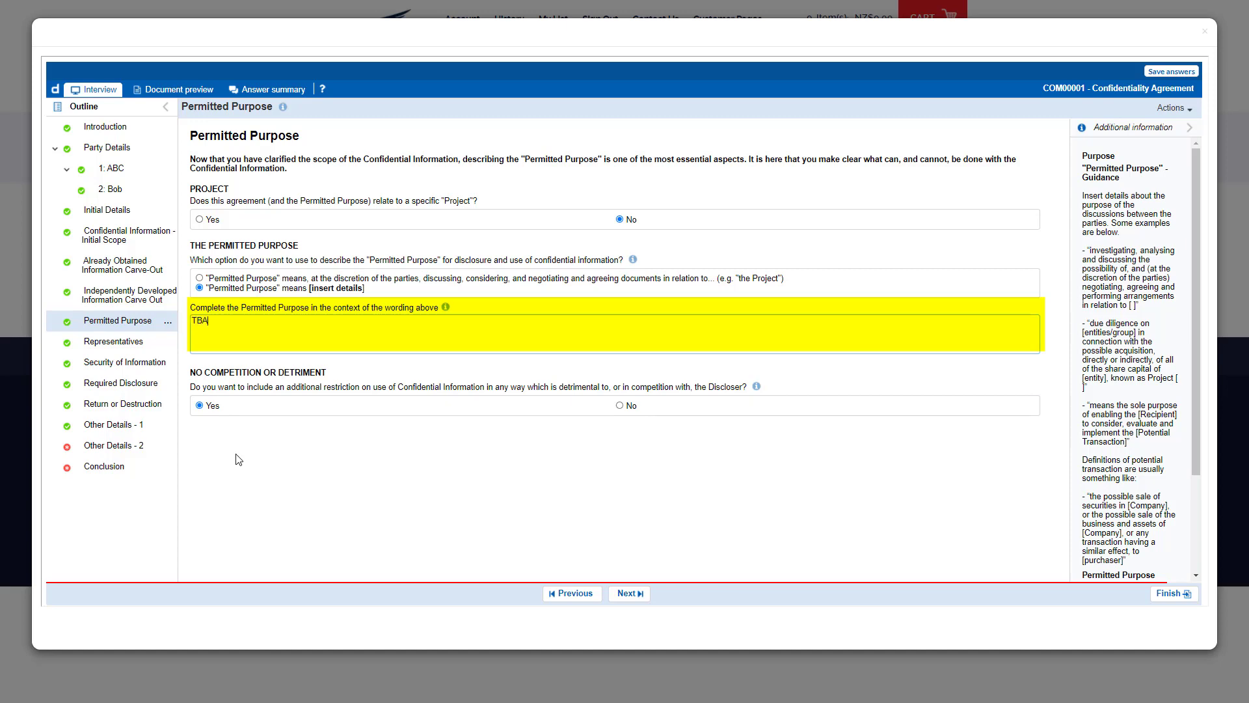
key("Tab")
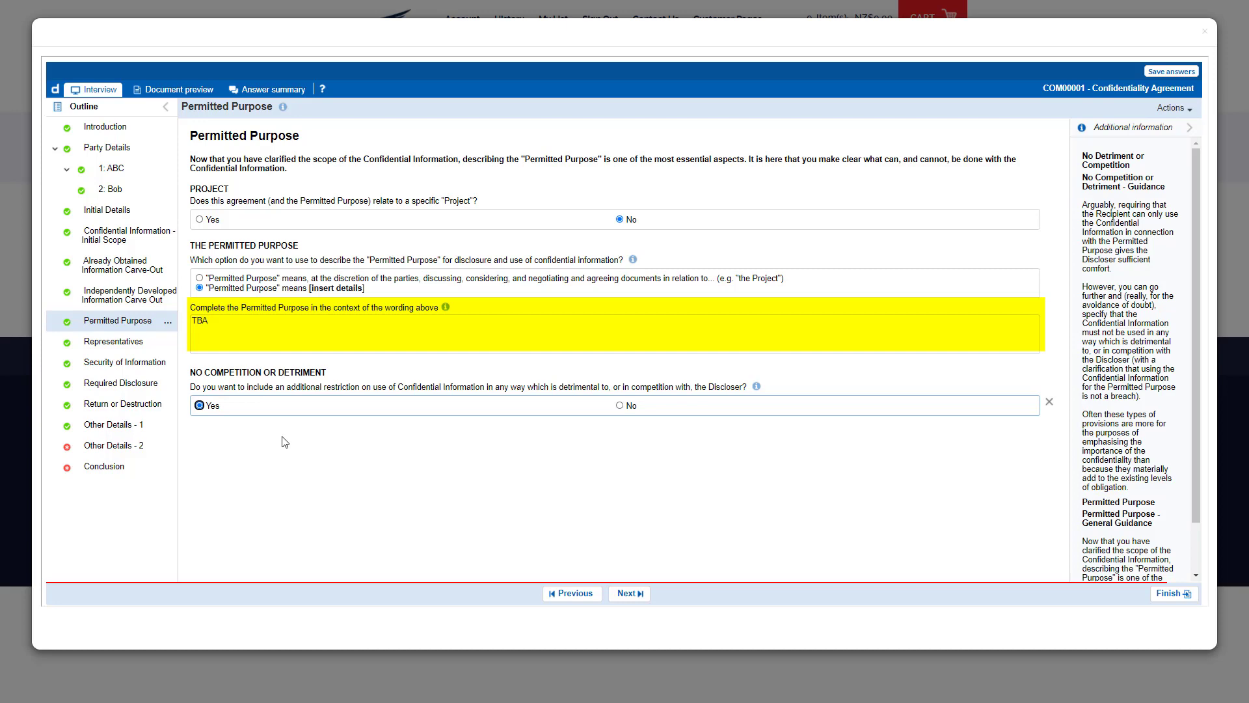
- Review the Security of Information section, preview the agreement down to its Confidentiality clause, and return to the Permitted Purpose dialog
left_click(102, 363)
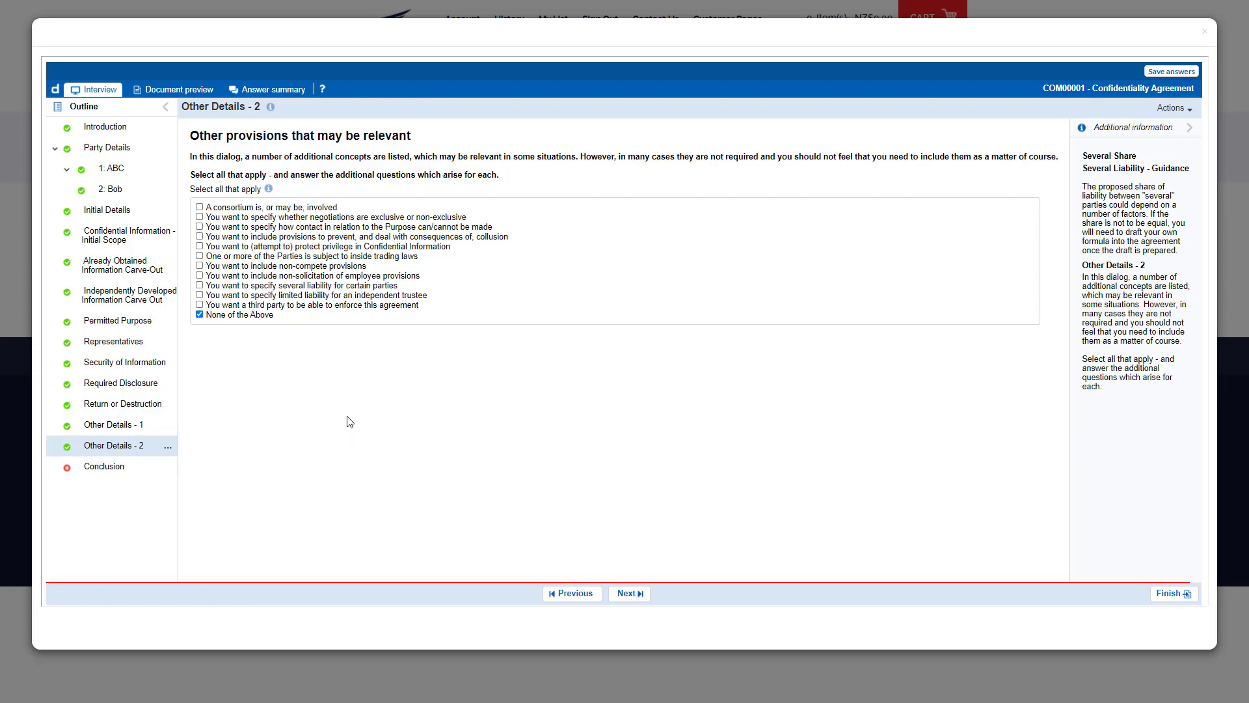
left_click(174, 90)
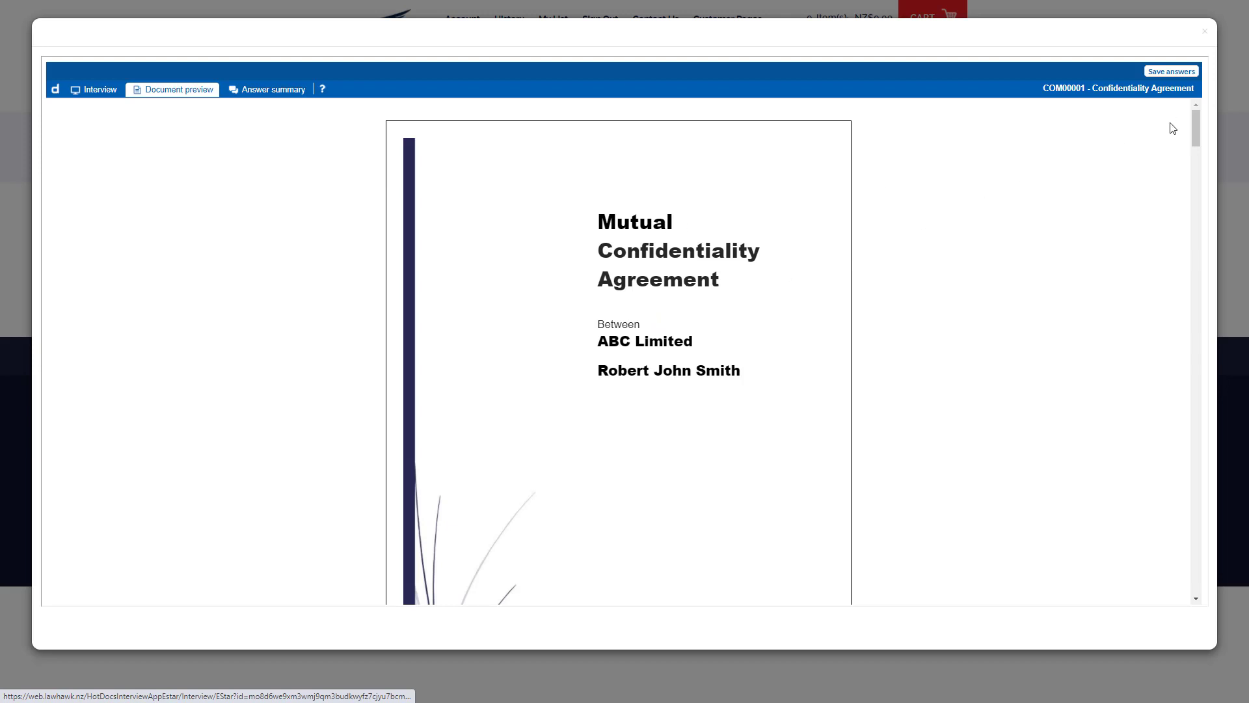
left_click_drag(1196, 115, 1196, 319)
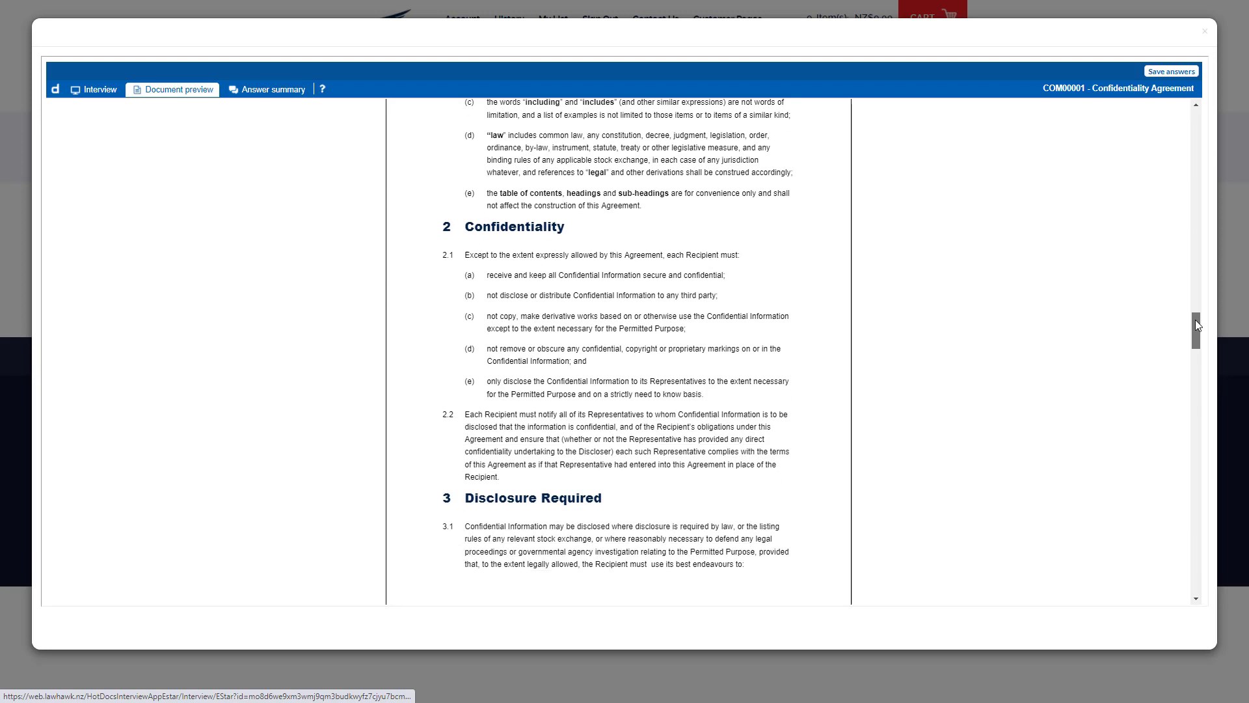
left_click(95, 90)
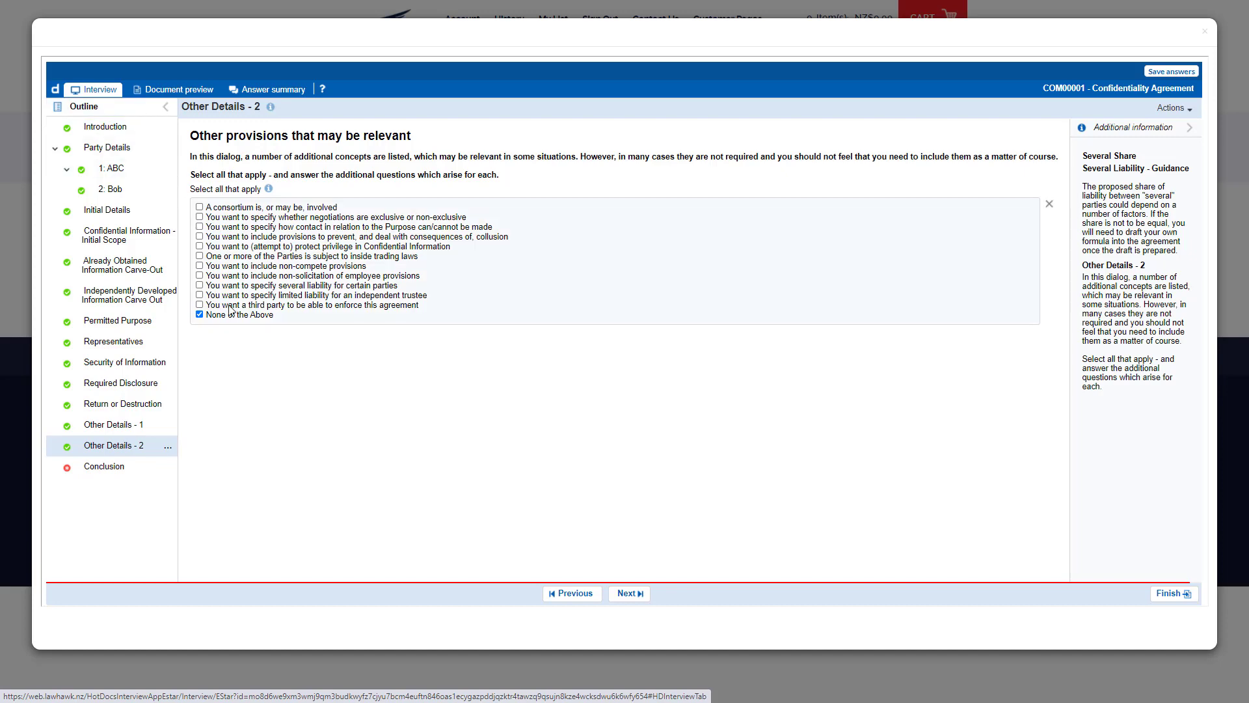
left_click(109, 318)
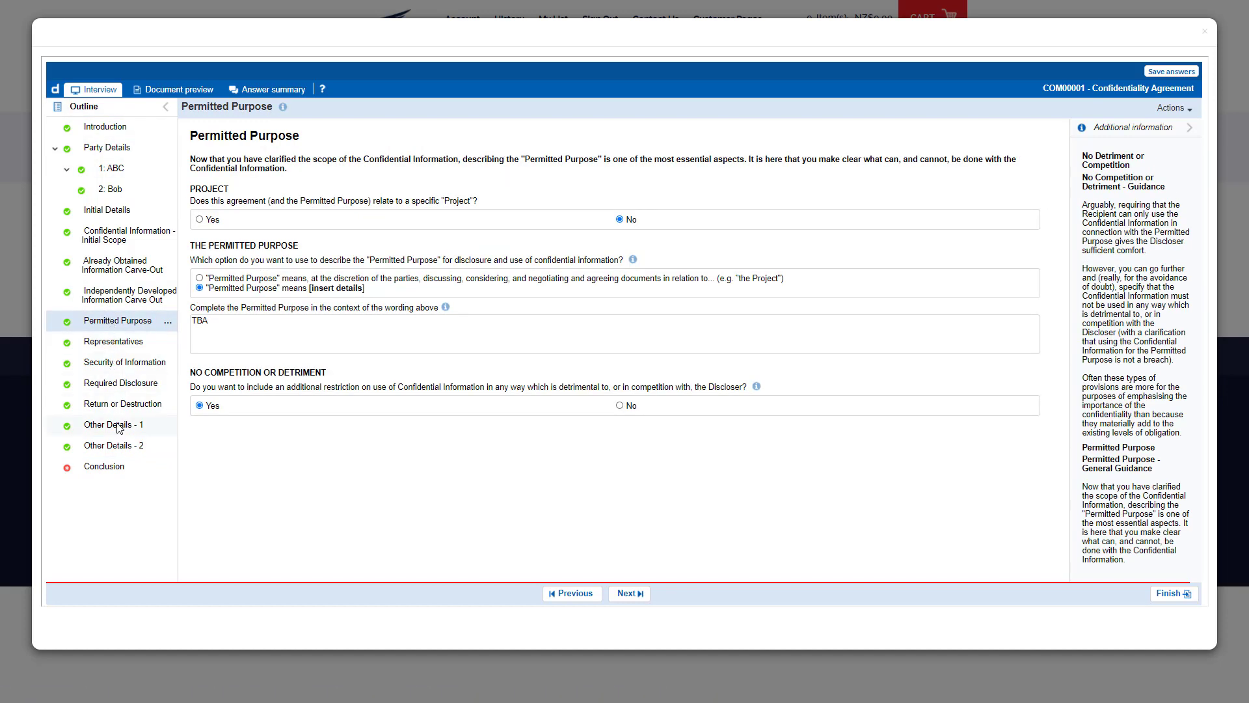
- Accept the LawHawk terms and conditions in the Conclusion dialog by entering "yes"
left_click(97, 472)
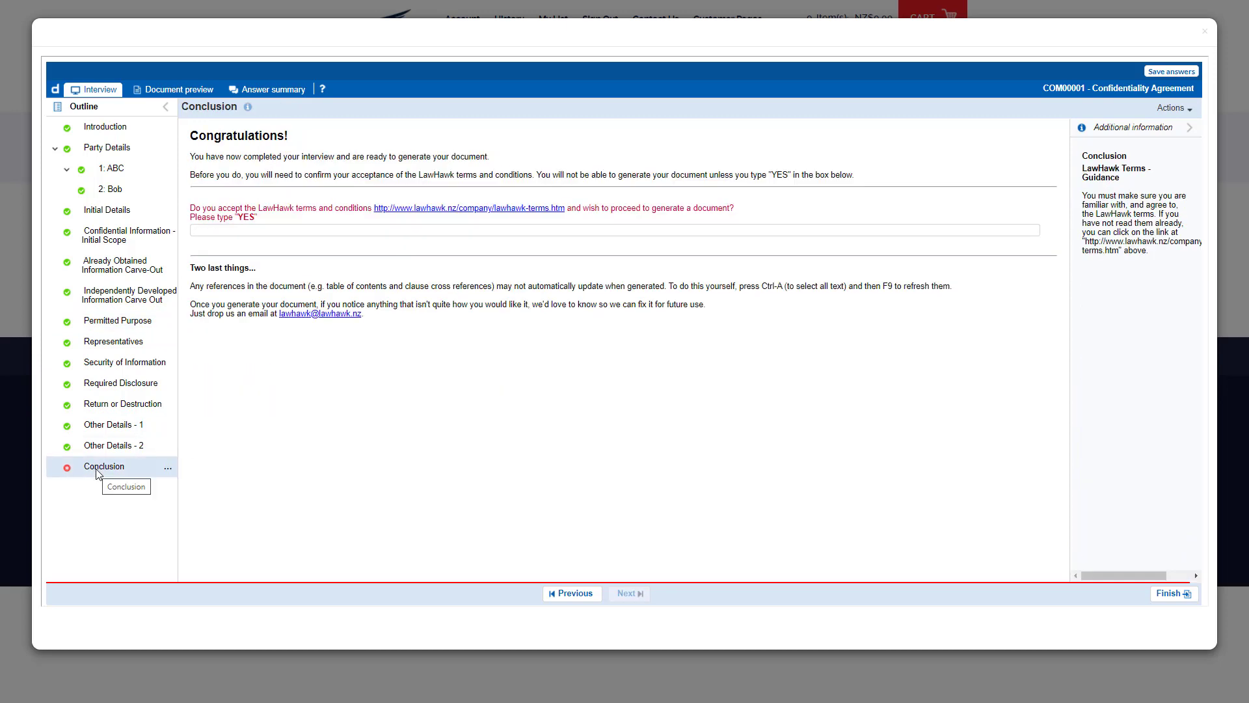
left_click(237, 231)
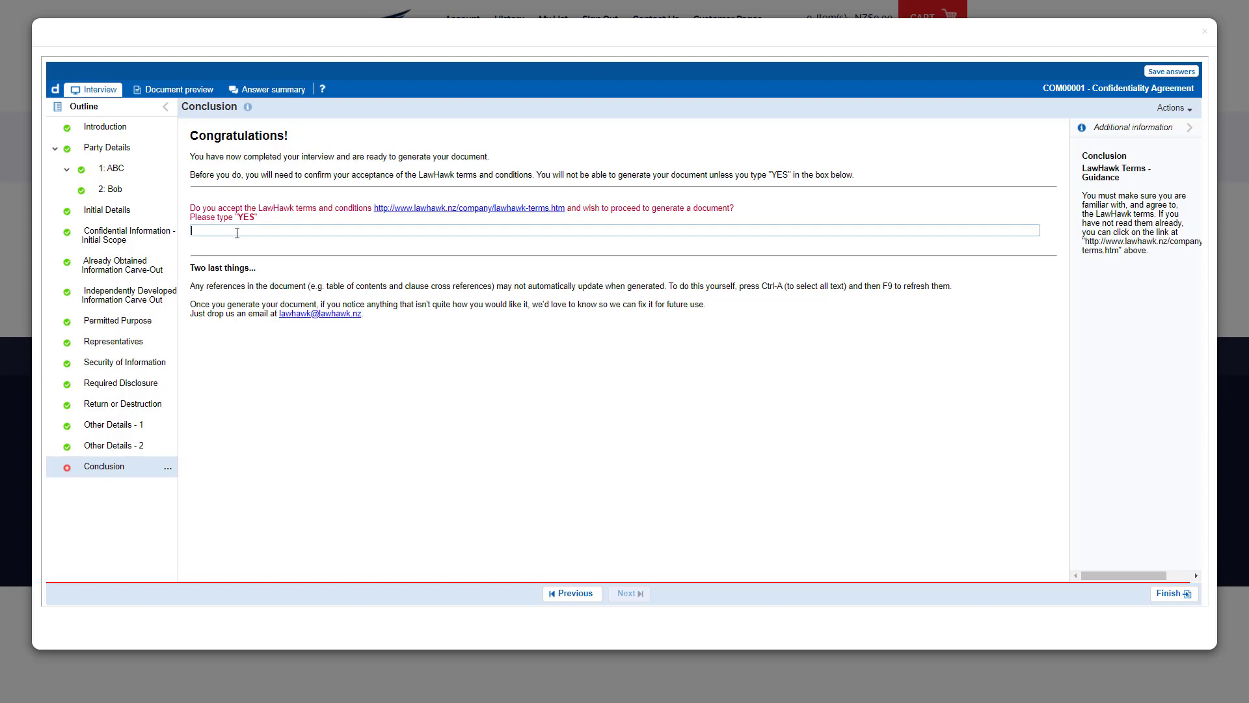
type("yes")
key("Tab")
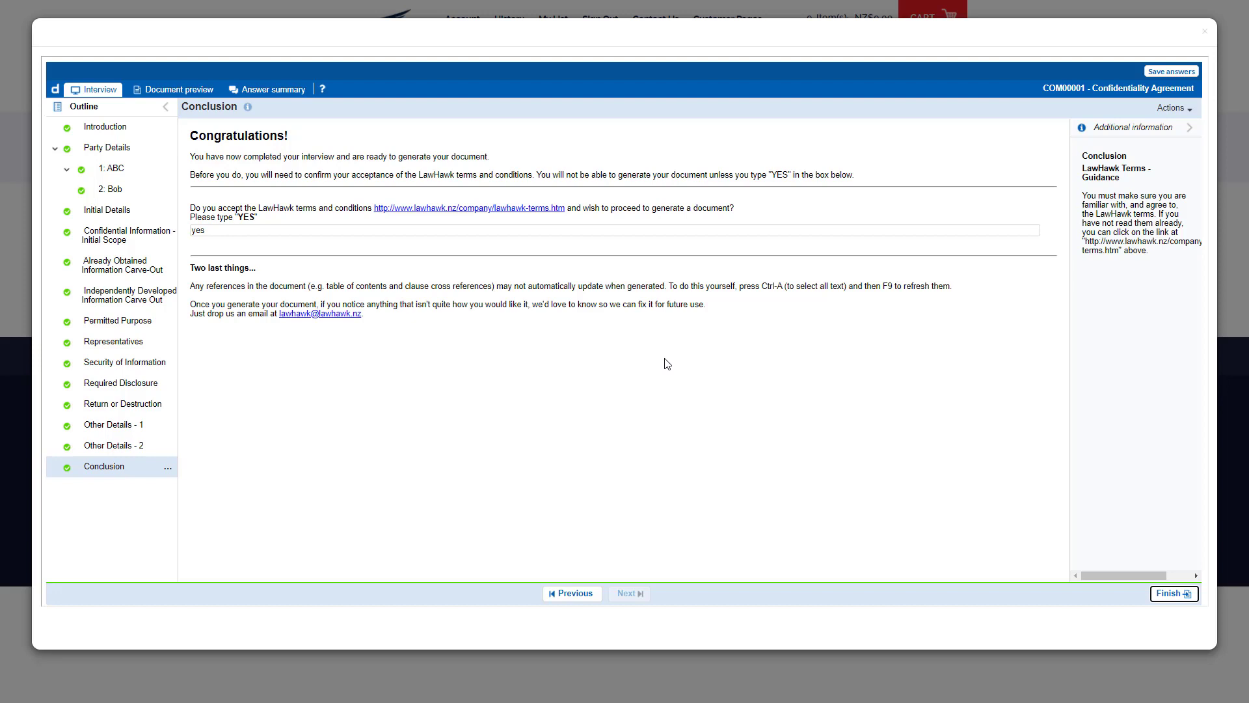
- Save the interview answers and finish the interview
left_click(1175, 72)
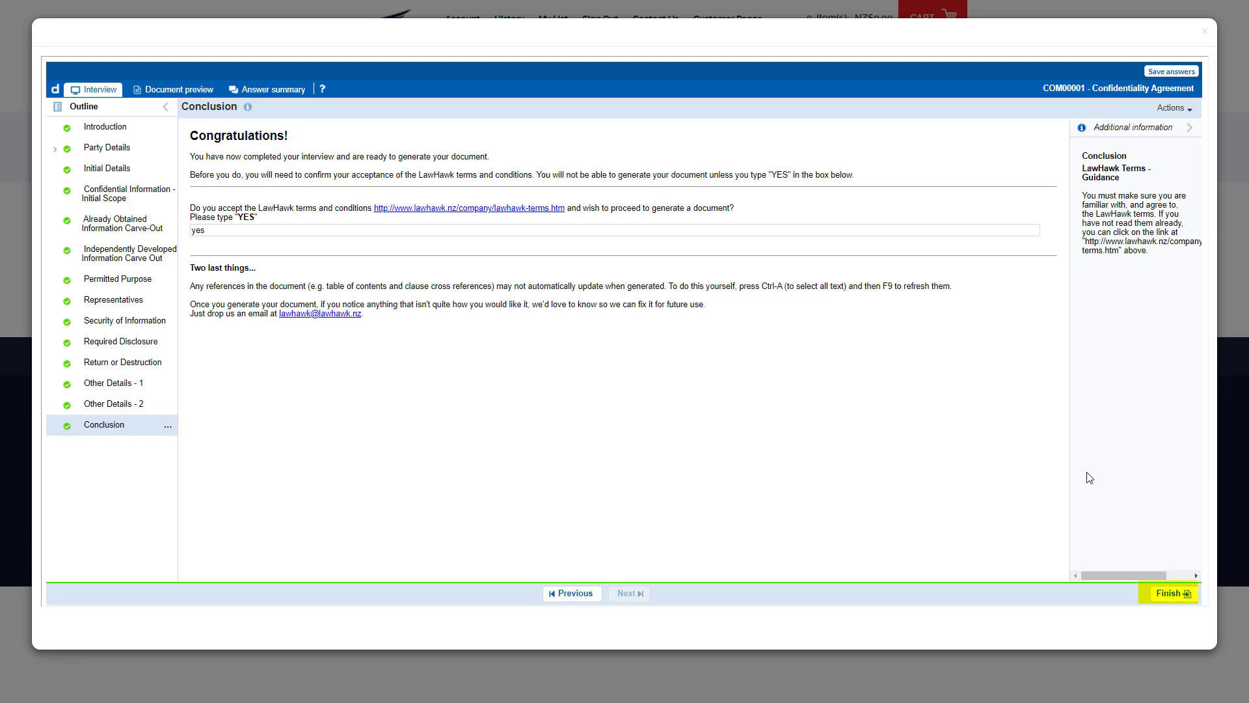
left_click(1167, 594)
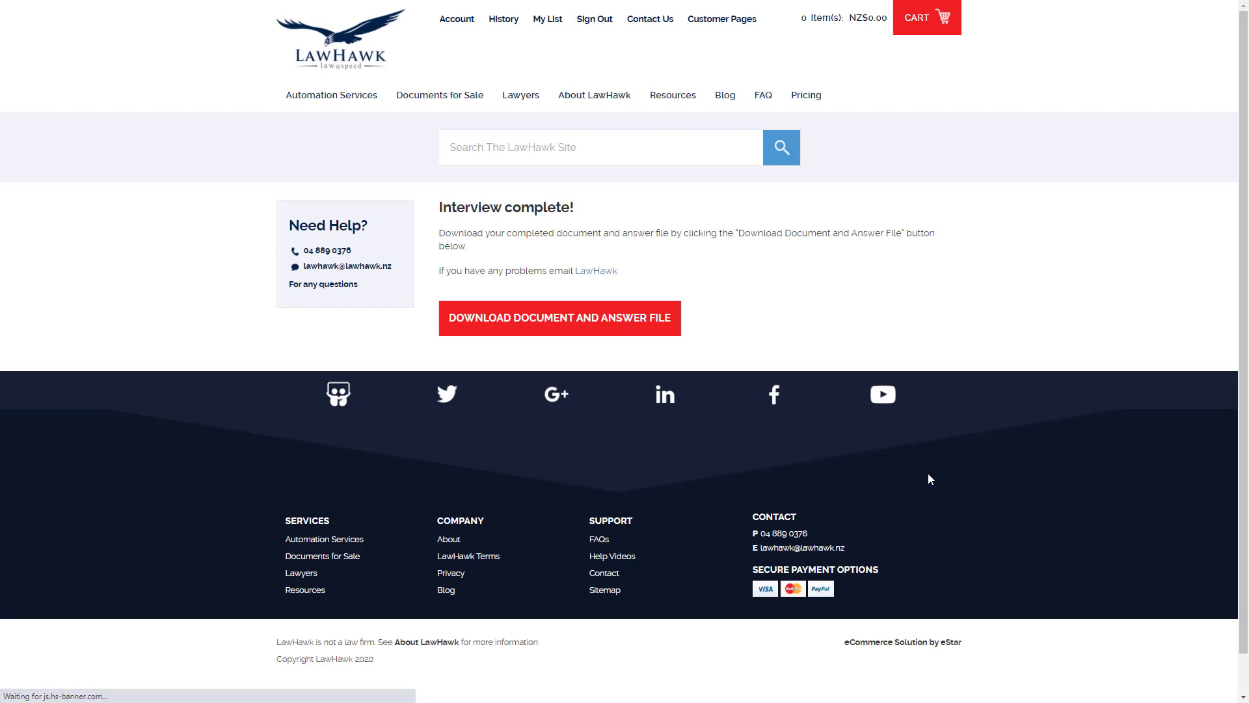
- Download the document and answer file to Downloads as the zip Confidentiality Agreement (1), and open it
left_click(568, 325)
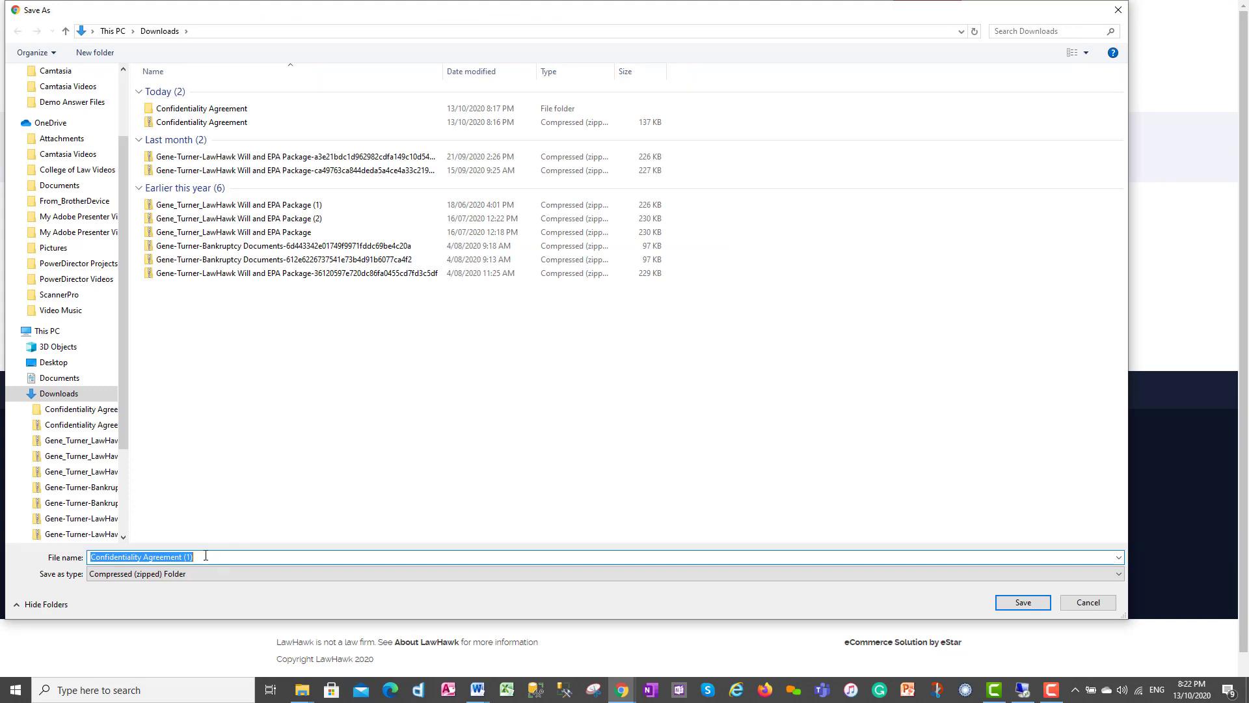
left_click(1039, 605)
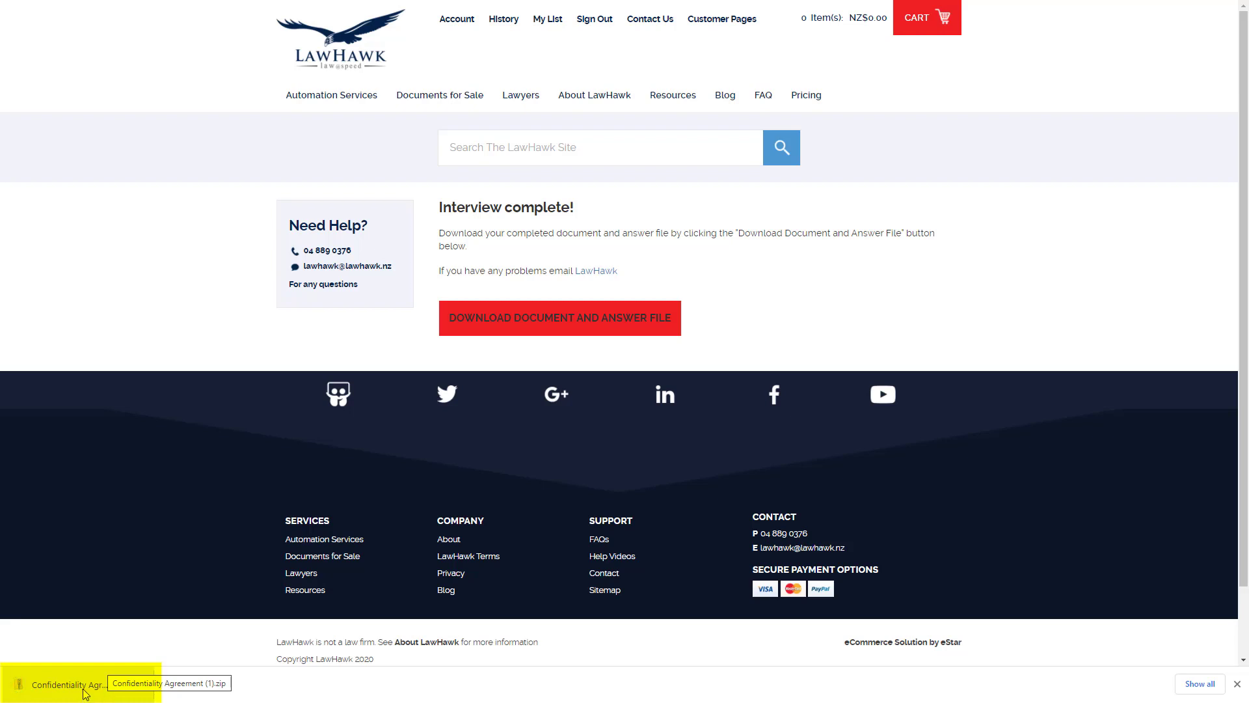
left_click(85, 689)
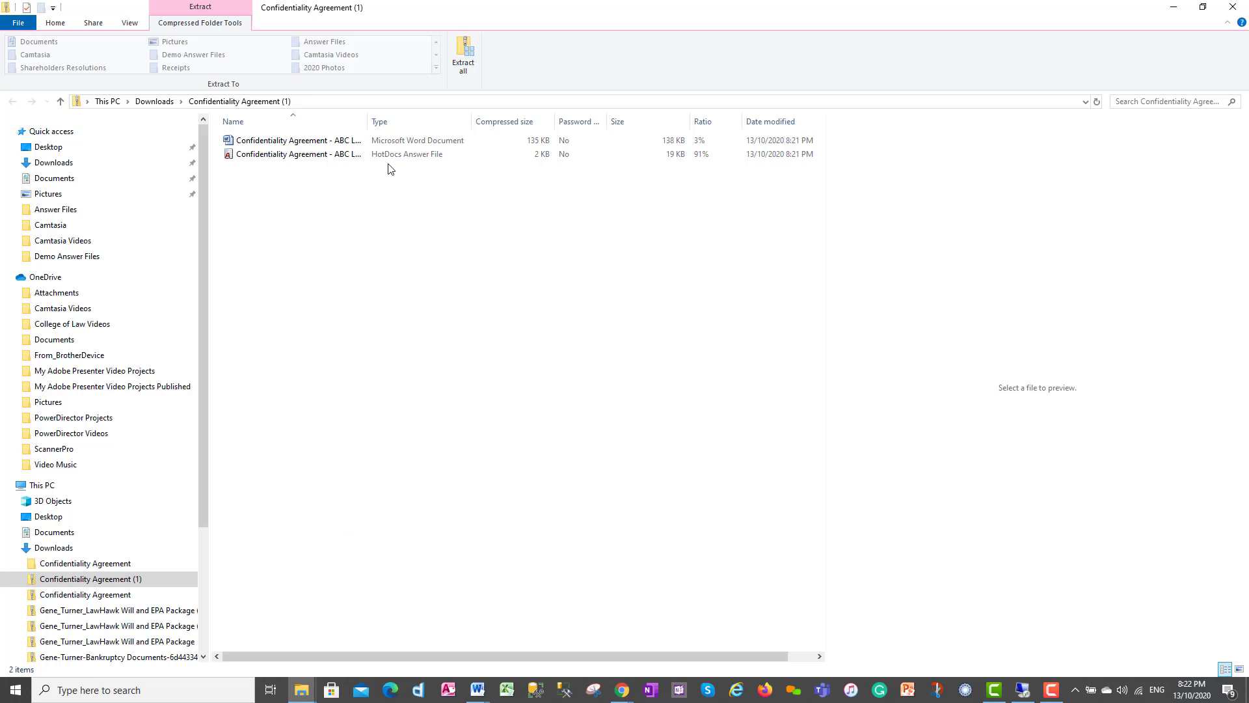
- Extract all files into the Downloads folder Confidentiality Agreement (1) and open the Word document Confidentiality Agreement - ABC Limited
left_click_drag(368, 121, 493, 113)
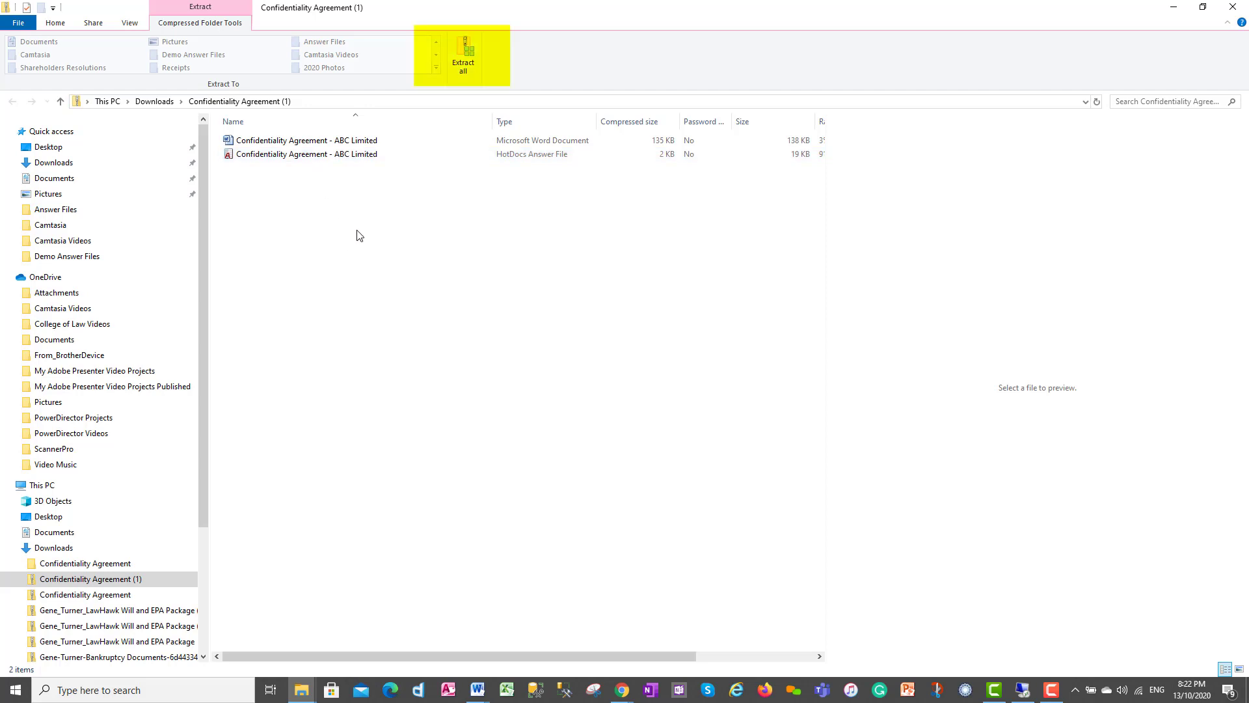
left_click(473, 70)
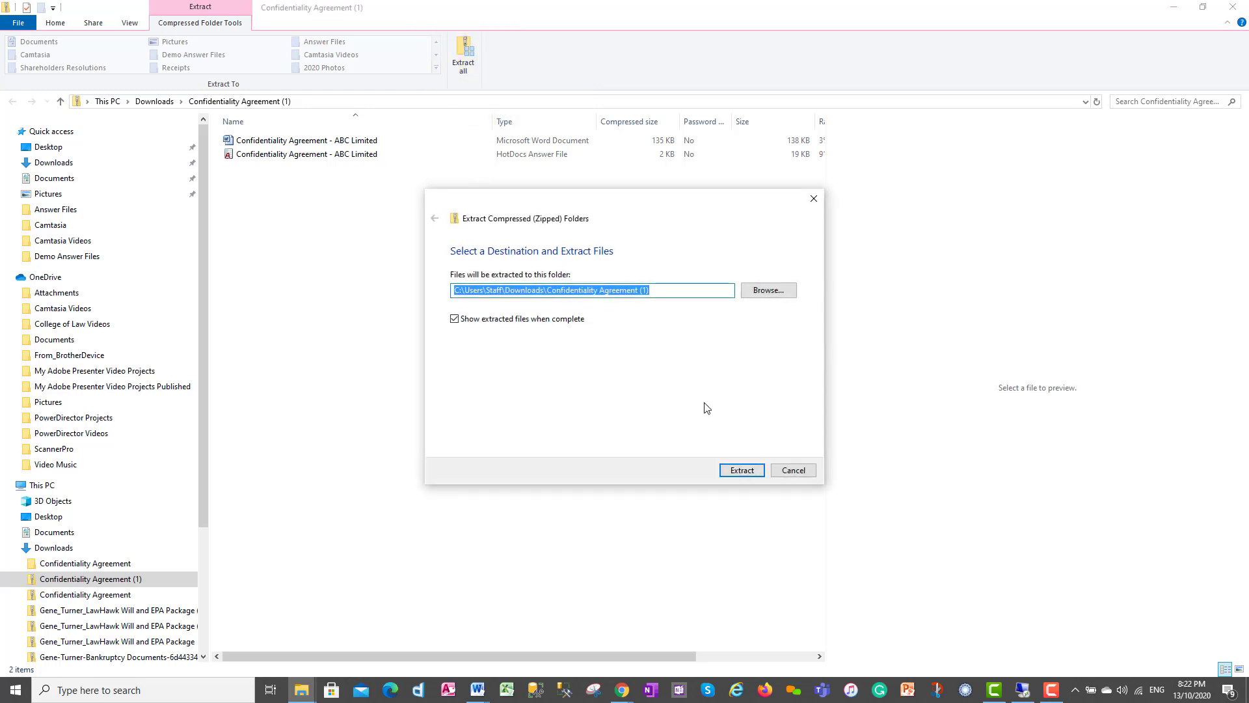
left_click(742, 470)
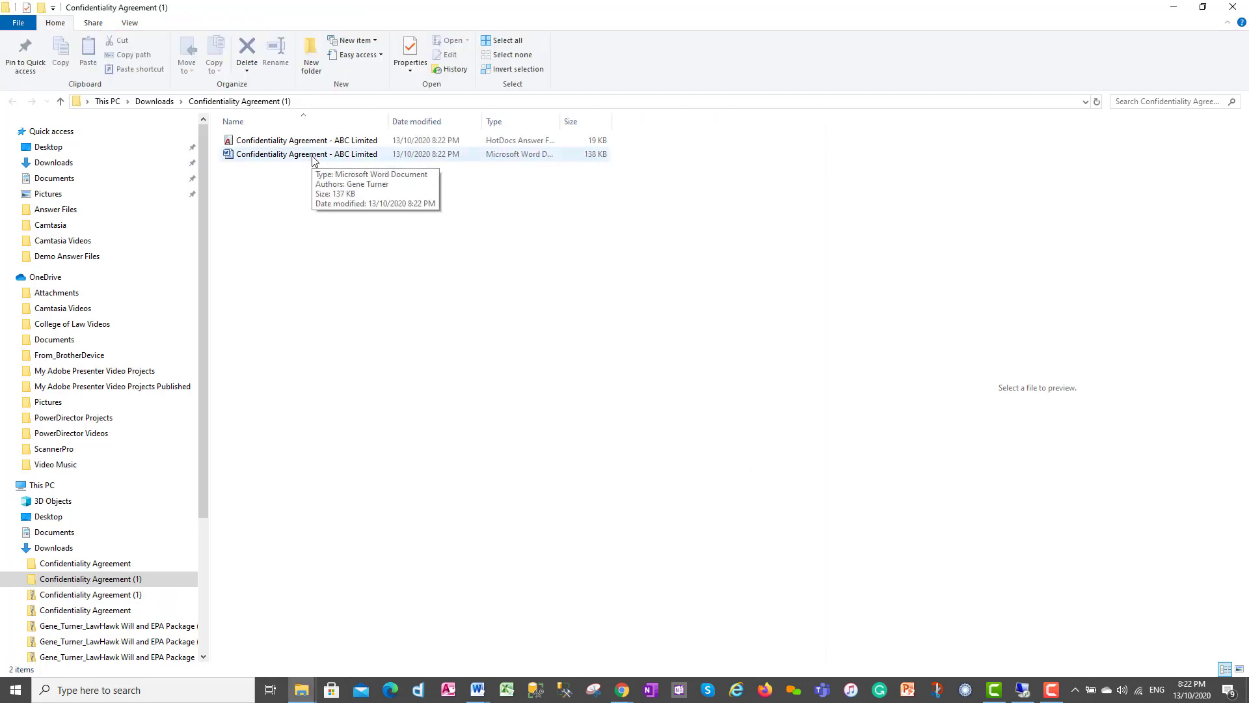
double_click(304, 157)
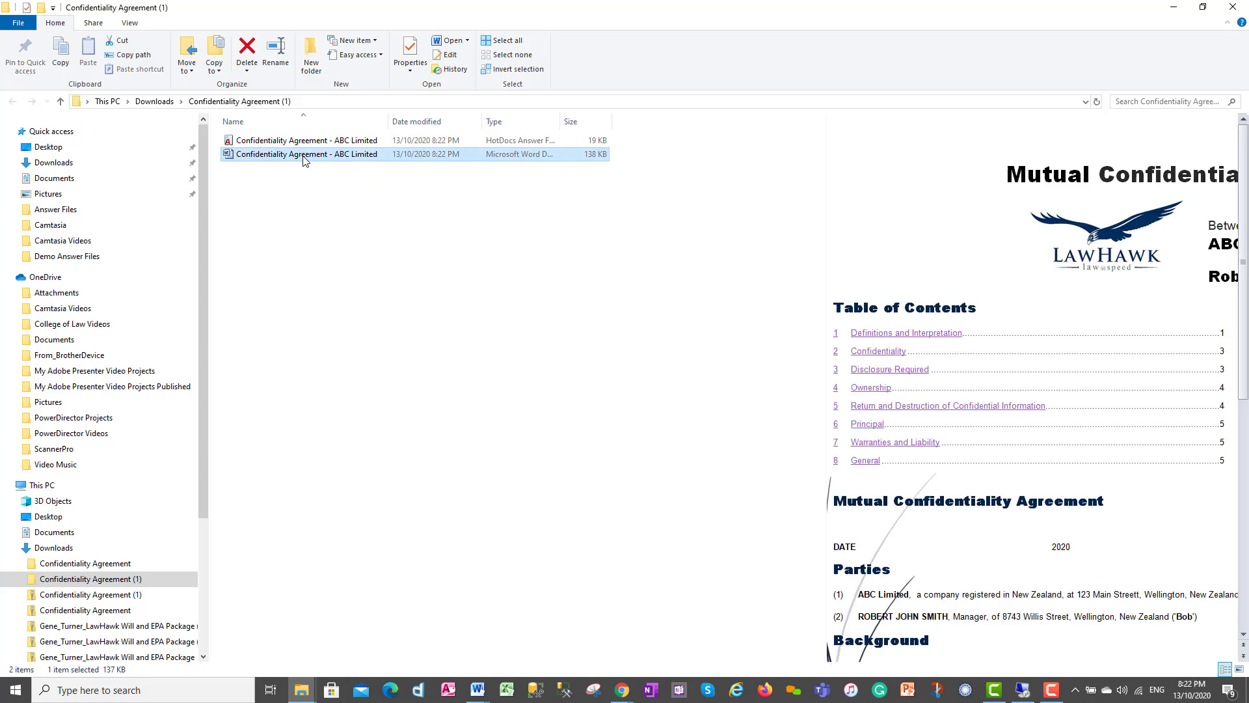